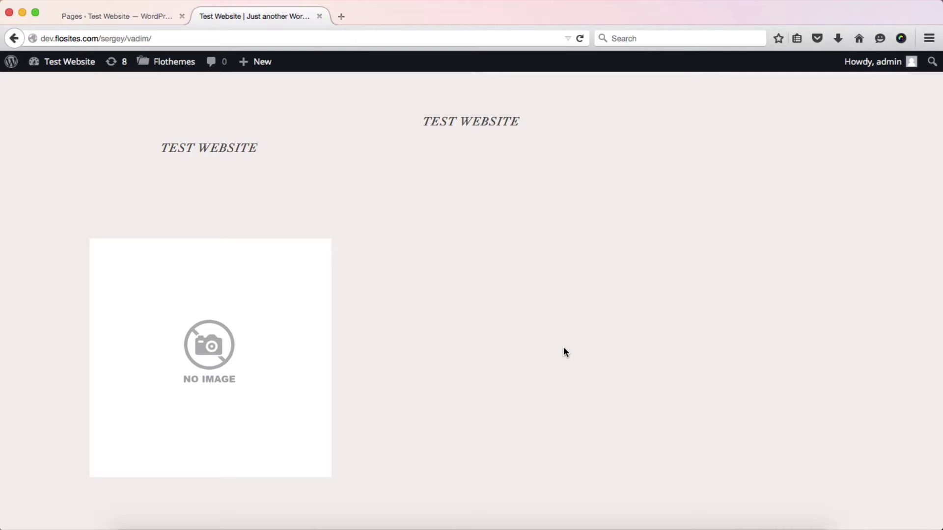
Step: Start a new page titled Front Page and dismiss the distraction-free writing tip
{"action": "key", "text": "ctrl+shift+Tab"}
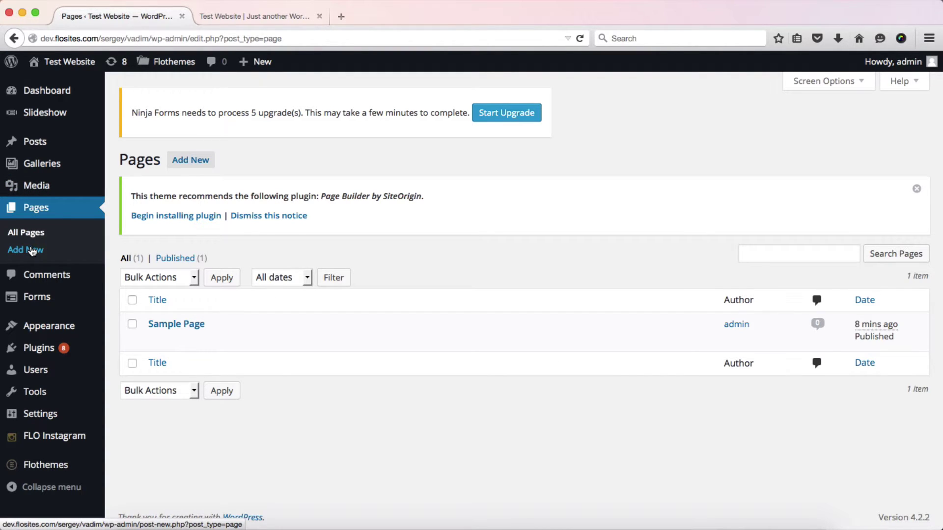
{"action": "mouse_move", "coordinate": [152, 332]}
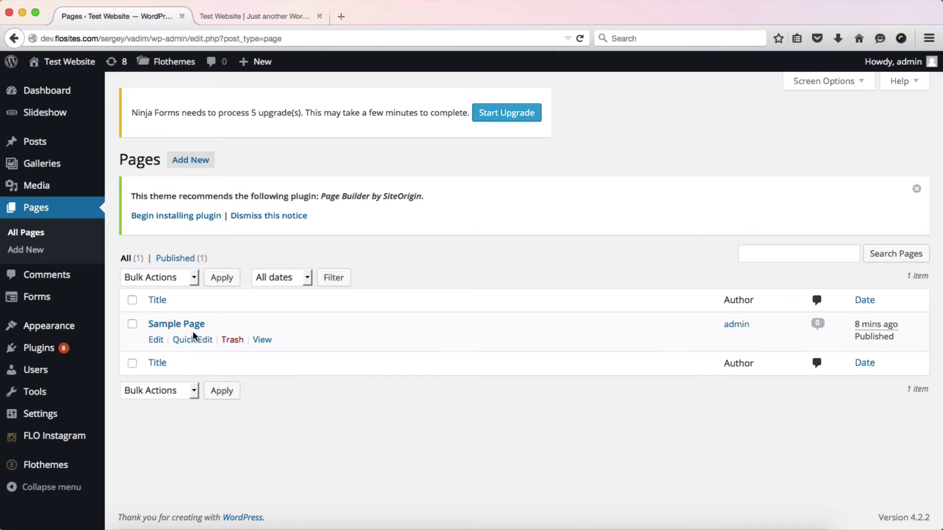
{"action": "left_click", "coordinate": [196, 163]}
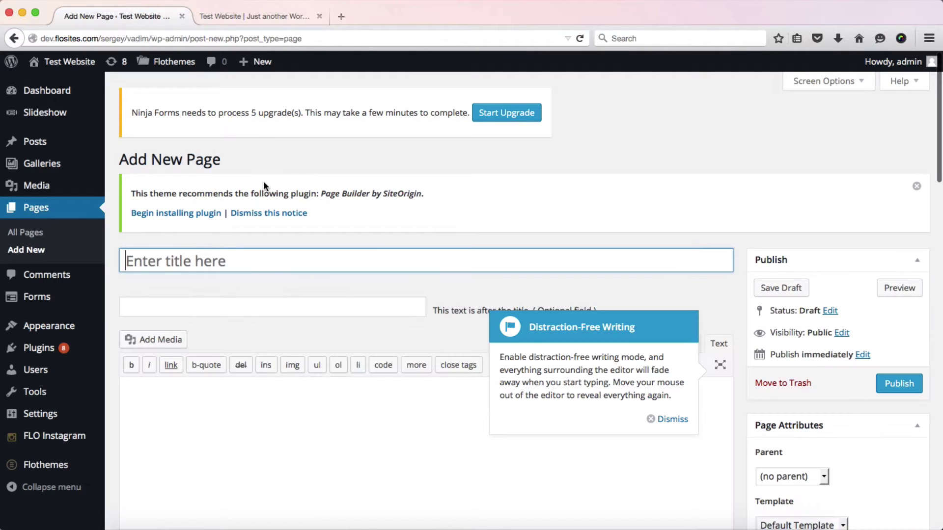
{"action": "key", "text": "shift"}
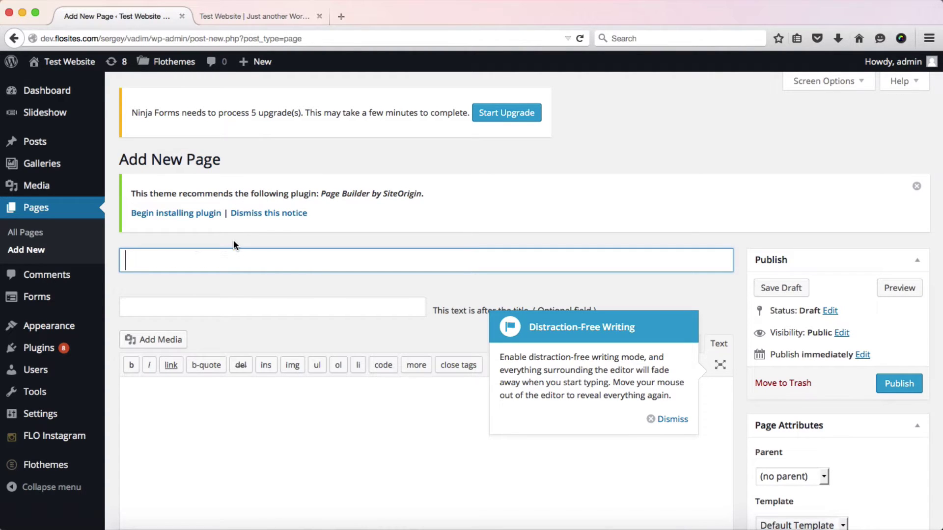
{"action": "type", "text": "Front Page"}
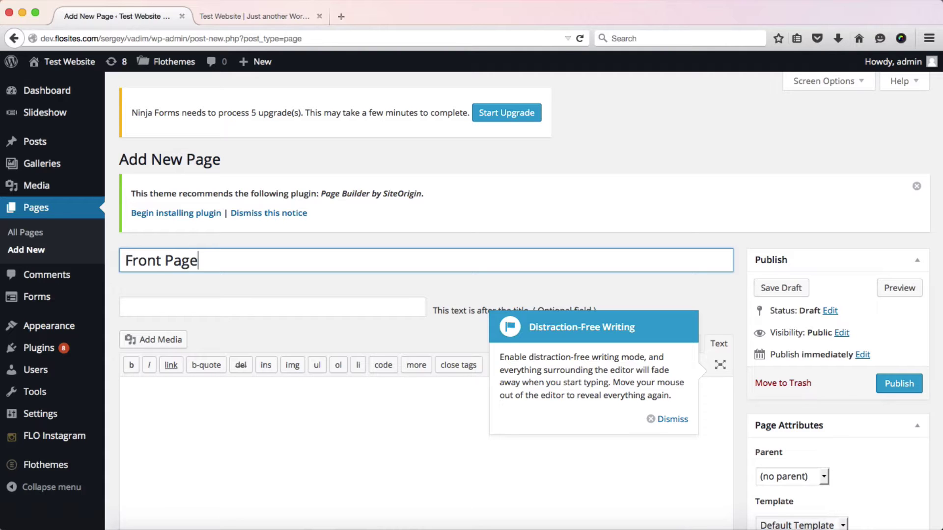
{"action": "left_click", "coordinate": [671, 421]}
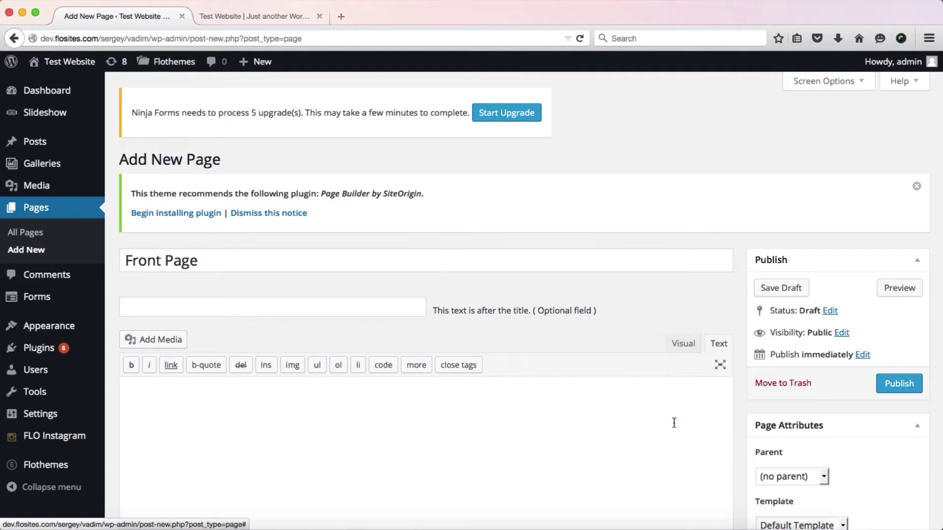
Step: Keep the Default Template for the Front Page and publish it
{"action": "scroll", "coordinate": [844, 459], "scroll_direction": "down", "scroll_amount": 3}
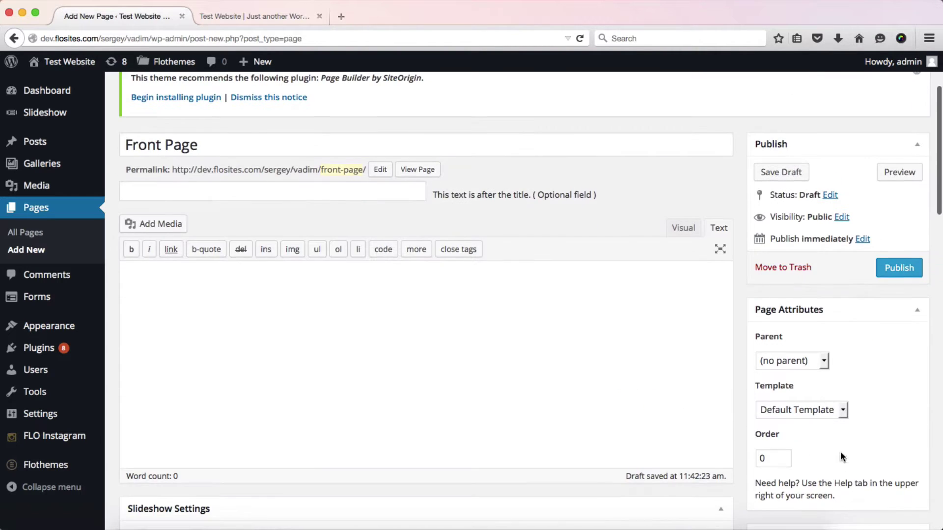
{"action": "left_click", "coordinate": [805, 409]}
{"action": "left_click", "coordinate": [805, 409]}
{"action": "scroll", "coordinate": [805, 407], "scroll_direction": "up", "scroll_amount": 2}
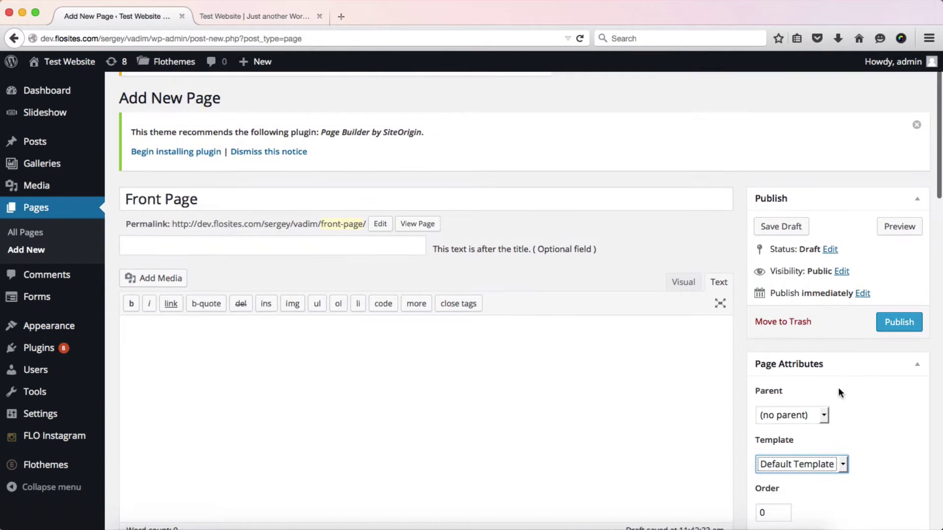
{"action": "left_click", "coordinate": [900, 327]}
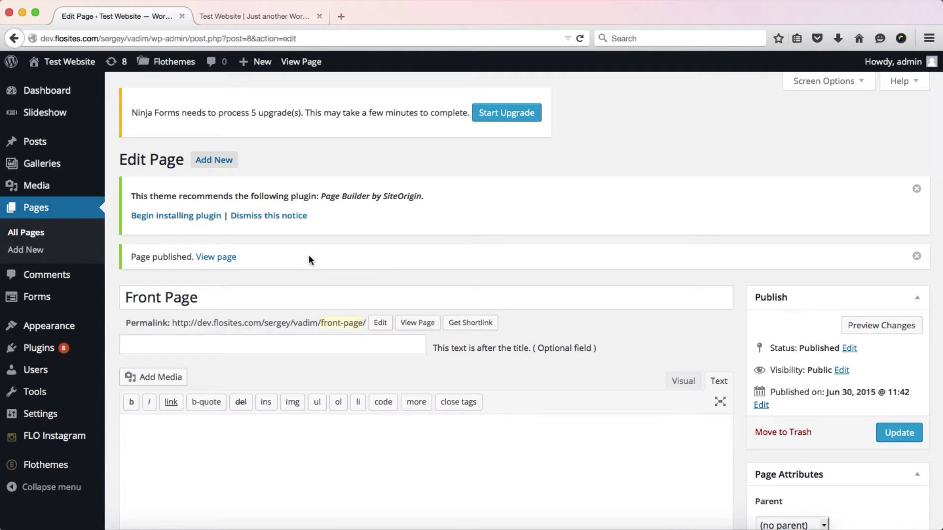
Step: Create and publish the Blog, Galleries, About and Contact pages, and return to the list of all pages
{"action": "left_click", "coordinate": [215, 161], "text": "super"}
{"action": "left_click", "coordinate": [215, 161], "text": "super"}
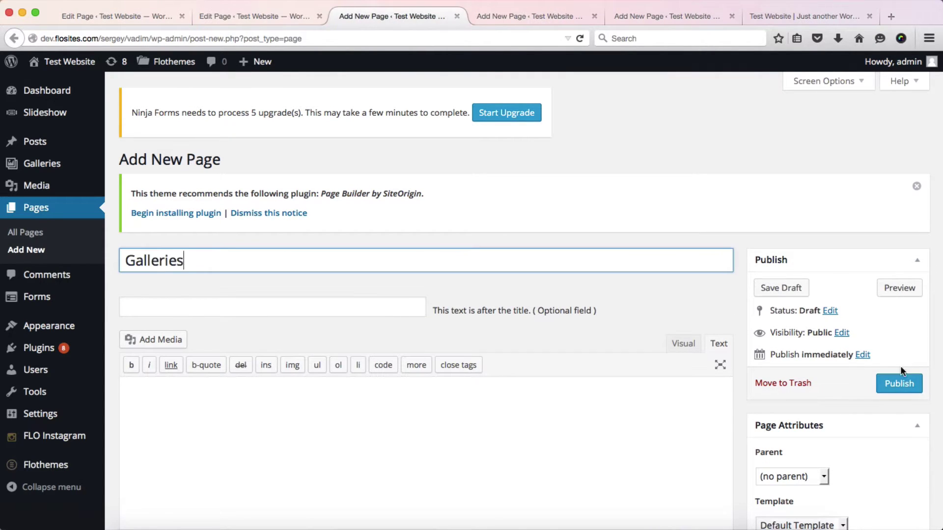
{"action": "left_click", "coordinate": [898, 383]}
{"action": "key", "text": "ctrl+Tab"}
{"action": "type", "text": "Contact"}
{"action": "left_click", "coordinate": [891, 385]}
{"action": "left_click", "coordinate": [27, 233]}
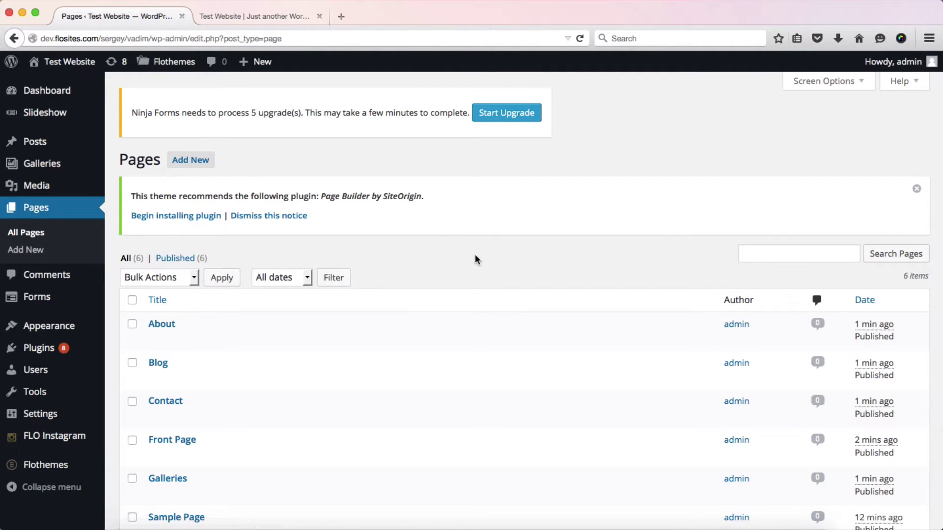
Step: Open the site's menu editor and name the new menu Header Navigation
{"action": "mouse_move", "coordinate": [30, 326]}
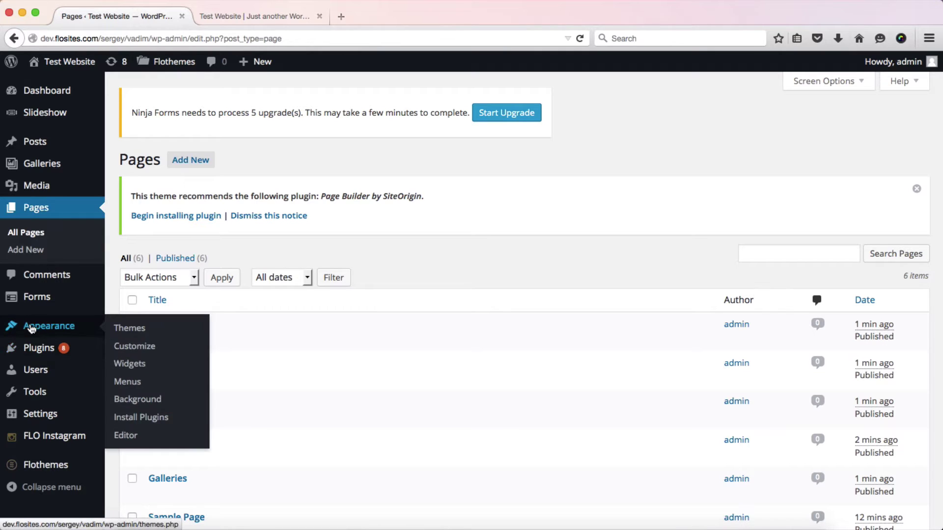
{"action": "left_click", "coordinate": [143, 384]}
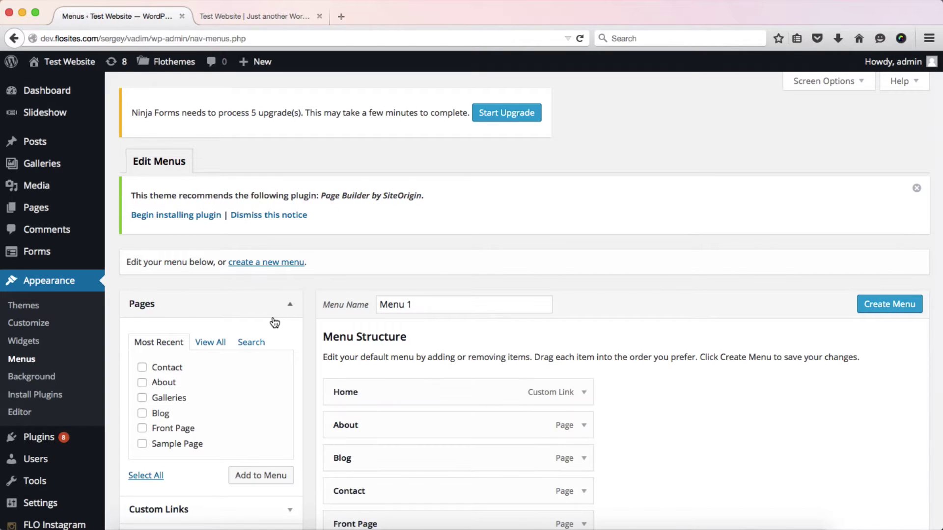
{"action": "scroll", "coordinate": [493, 293], "scroll_direction": "down", "scroll_amount": 1}
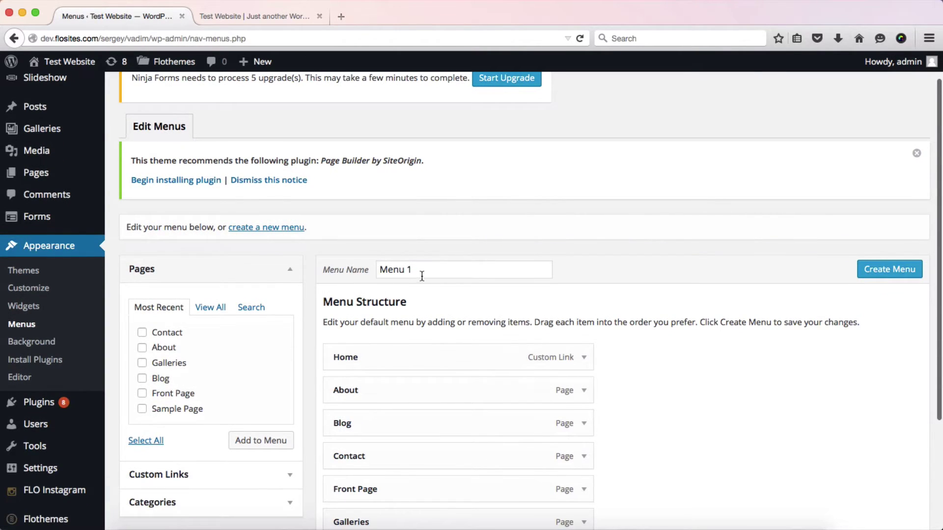
{"action": "double_click", "coordinate": [425, 275]}
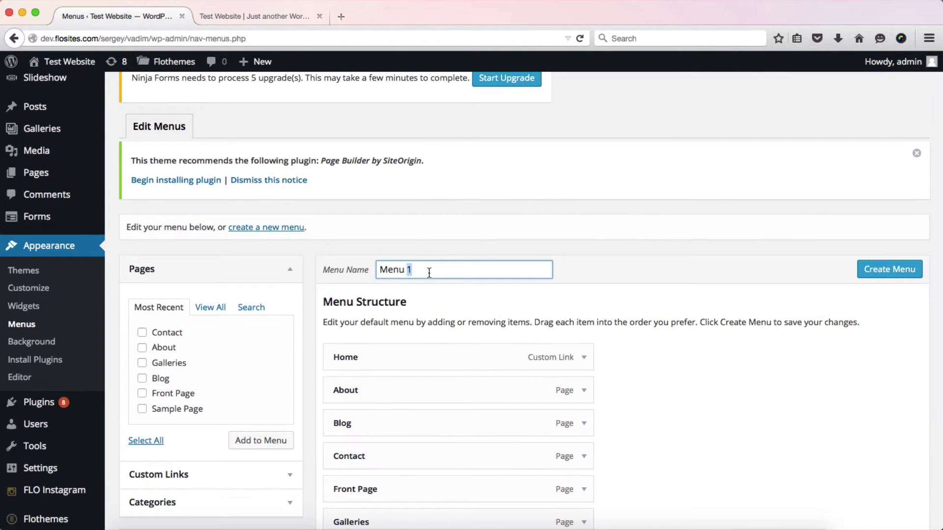
{"action": "triple_click", "coordinate": [429, 273]}
{"action": "type", "text": "Header Navigation"}
Step: Remove the Home custom link from the Header Navigation menu structure
{"action": "scroll", "coordinate": [705, 300], "scroll_direction": "down", "scroll_amount": 3}
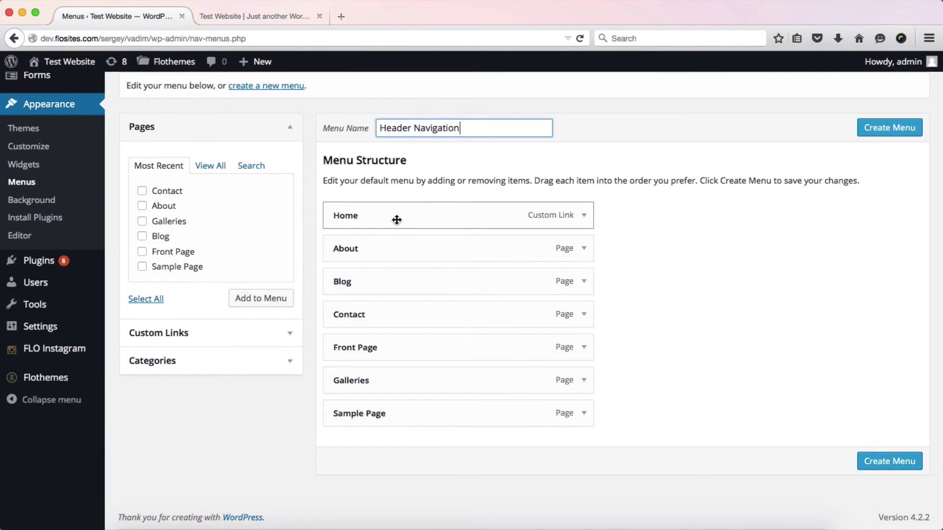
{"action": "left_click", "coordinate": [584, 216]}
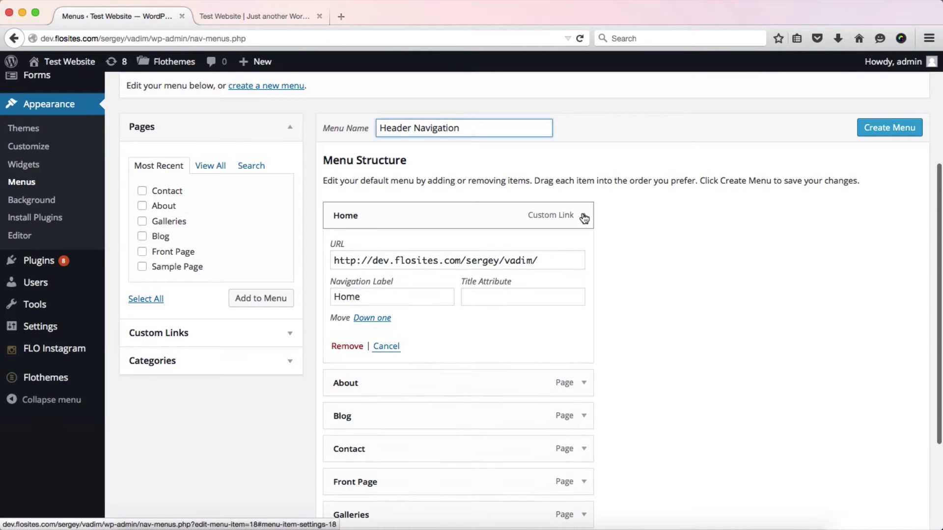
{"action": "scroll", "coordinate": [299, 434], "scroll_direction": "down", "scroll_amount": 5}
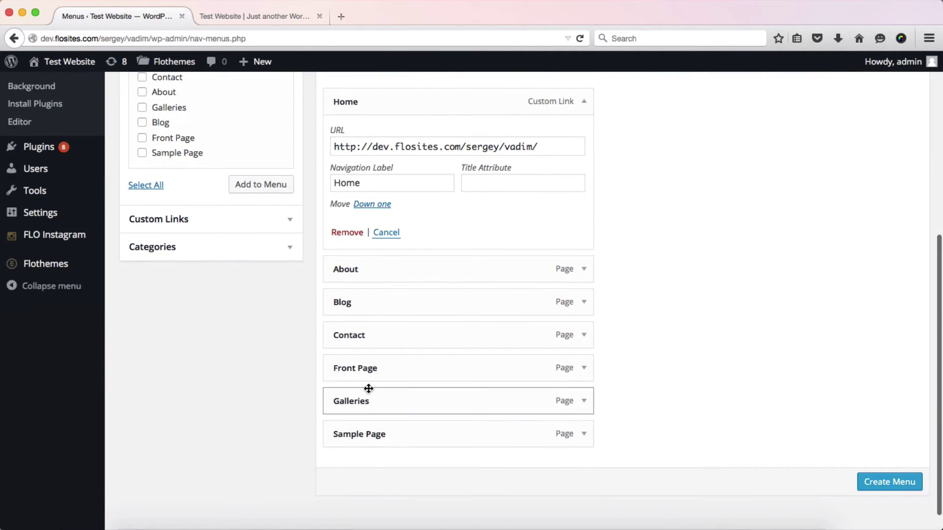
{"action": "scroll", "coordinate": [350, 375], "scroll_direction": "up", "scroll_amount": 3}
{"action": "left_click", "coordinate": [341, 314]}
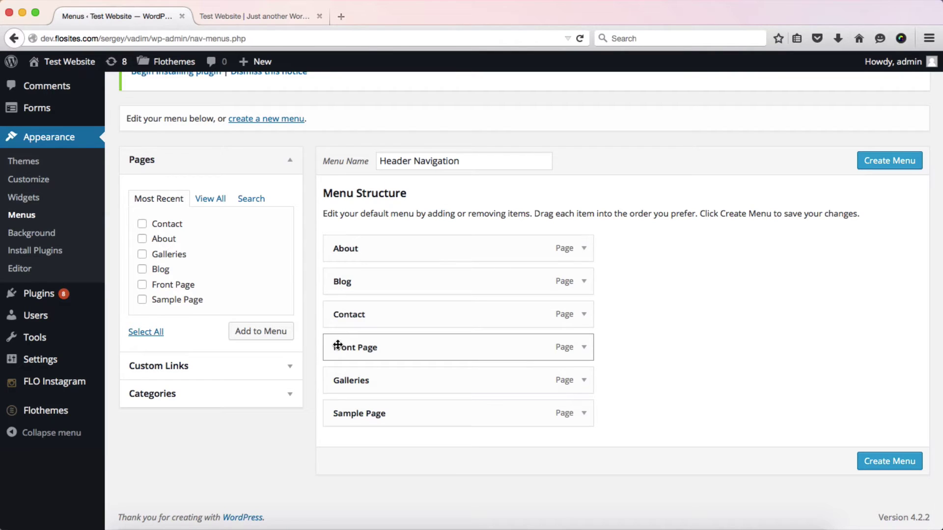
Step: Reorder the menu items to Front Page, Blog, Galleries, About, Contact, Sample Page and create the menu
{"action": "left_click_drag", "start_coordinate": [337, 344], "coordinate": [334, 277]}
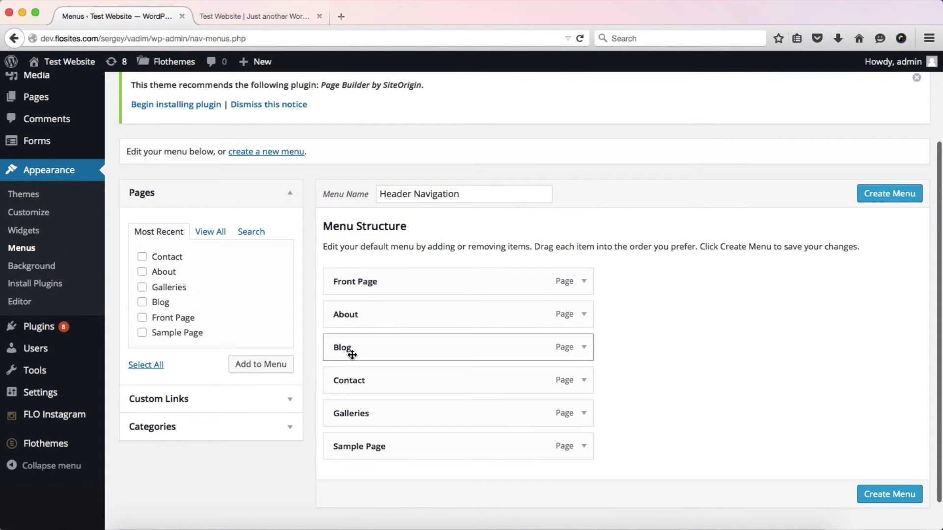
{"action": "left_click_drag", "start_coordinate": [351, 355], "coordinate": [319, 327]}
{"action": "left_click_drag", "start_coordinate": [345, 418], "coordinate": [305, 347]}
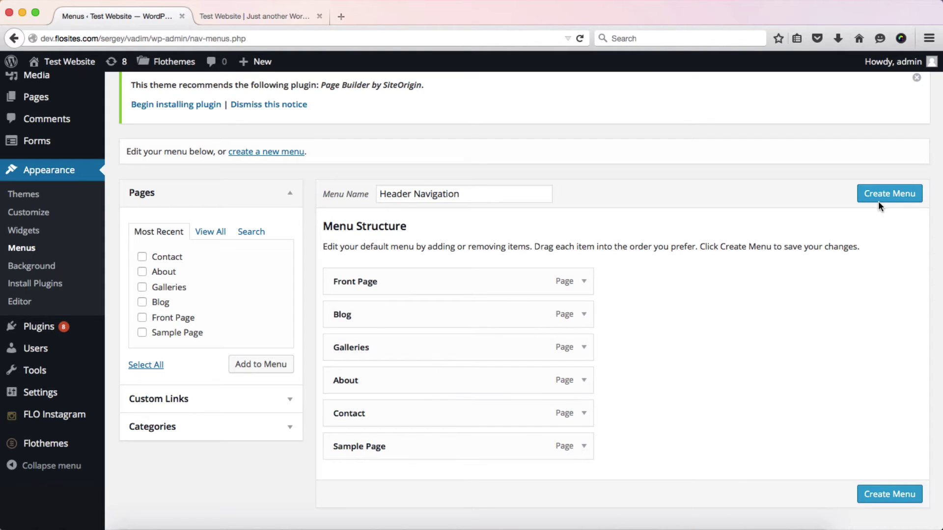
{"action": "left_click", "coordinate": [885, 494]}
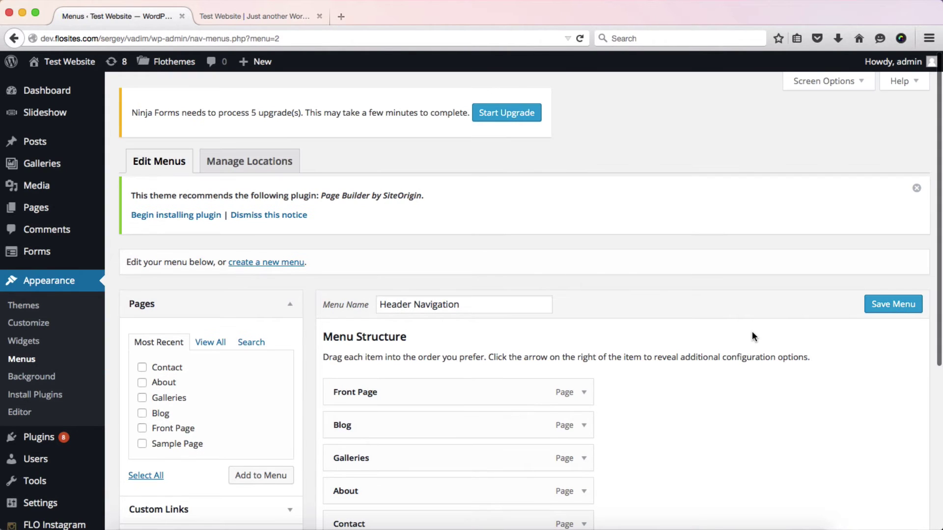
Step: Assign the Header Navigation menu to the Primary Menu theme location and save it
{"action": "scroll", "coordinate": [752, 334], "scroll_direction": "down", "scroll_amount": 5}
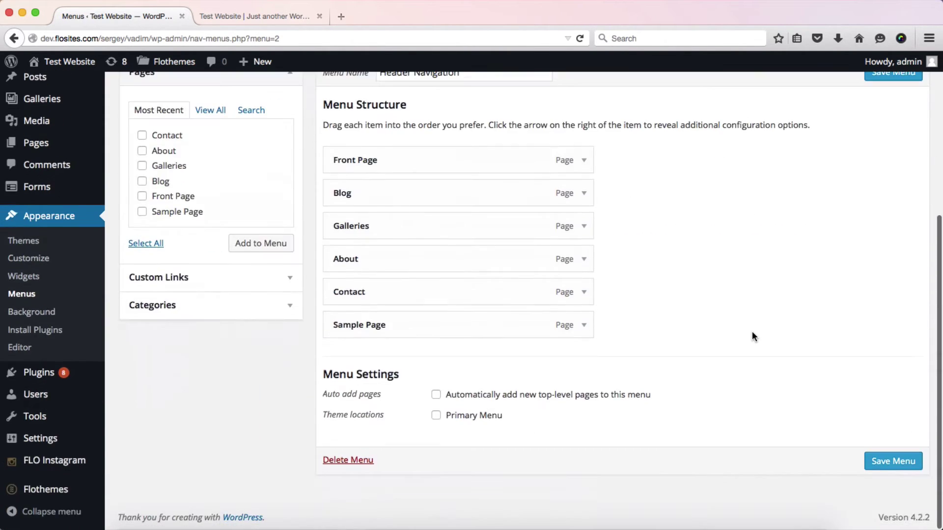
{"action": "left_click", "coordinate": [434, 417]}
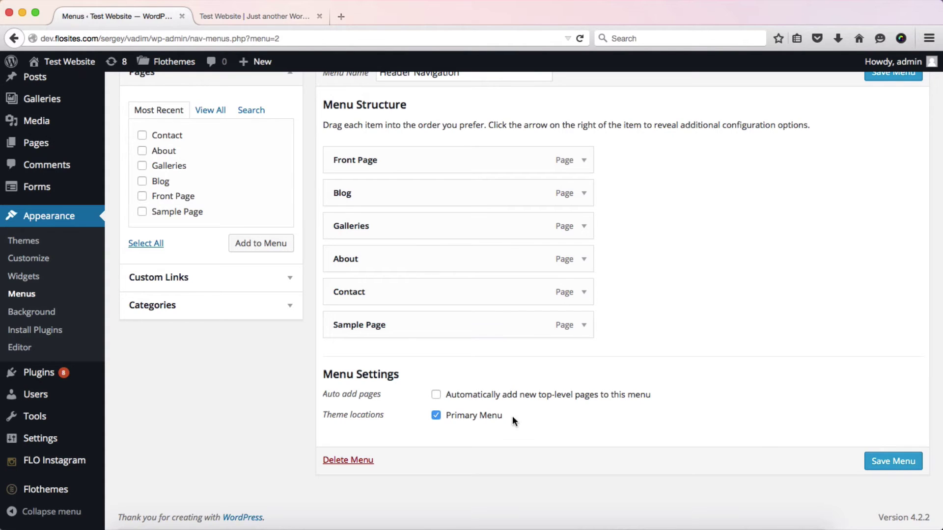
{"action": "left_click", "coordinate": [878, 465]}
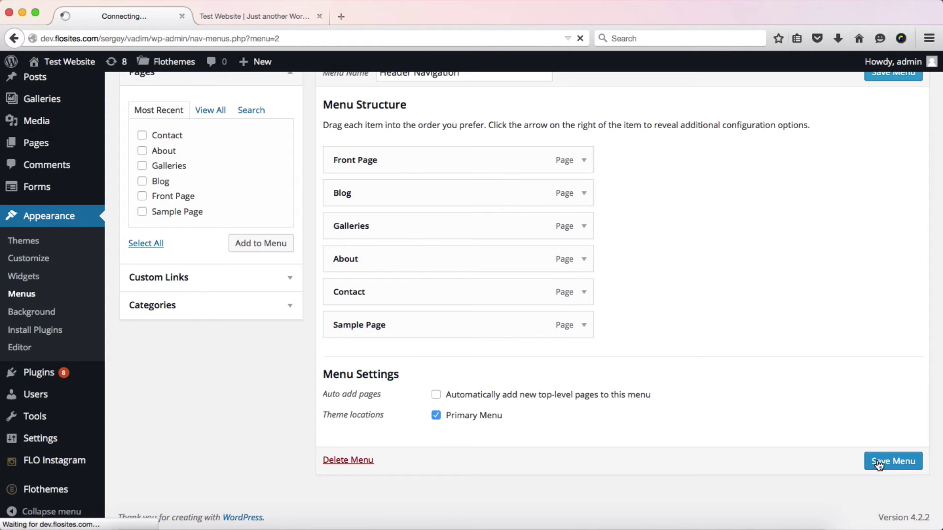
{"action": "scroll", "coordinate": [877, 464], "scroll_direction": "down", "scroll_amount": 5}
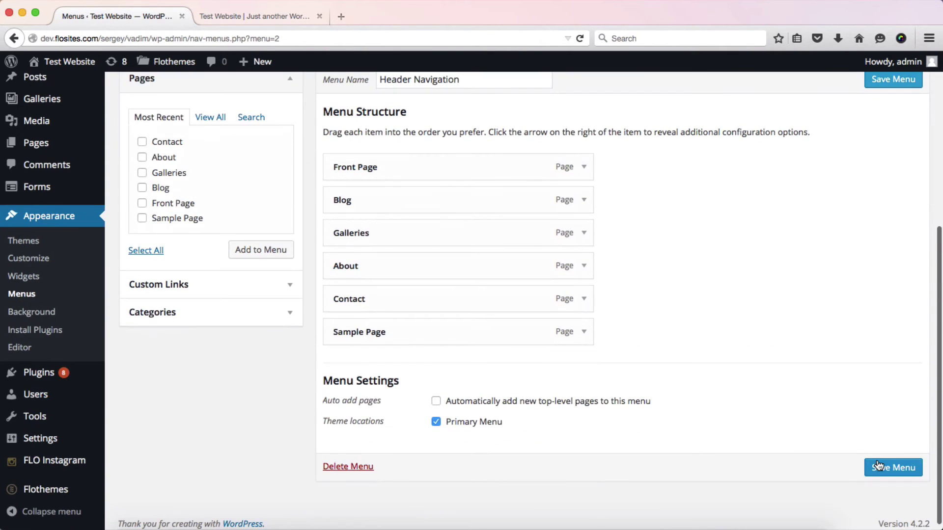
Step: Reload the live site to check its header navigation, and return to the menu editor
{"action": "key", "text": "ctrl+Tab"}
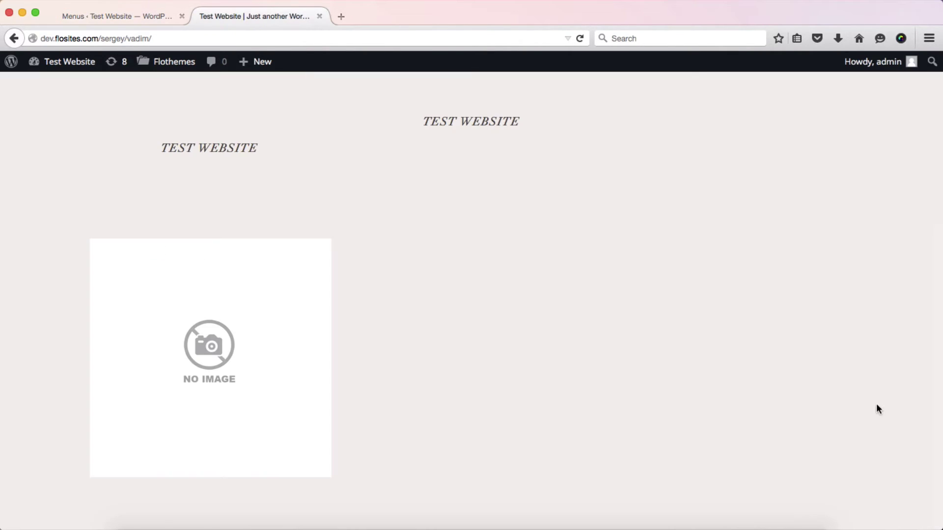
{"action": "key", "text": "super+r"}
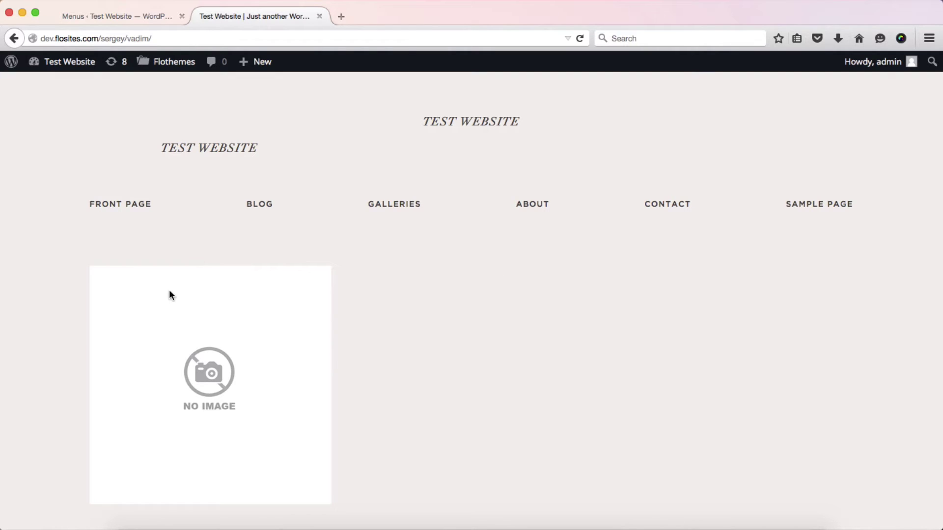
{"action": "key", "text": "ctrl+Tab"}
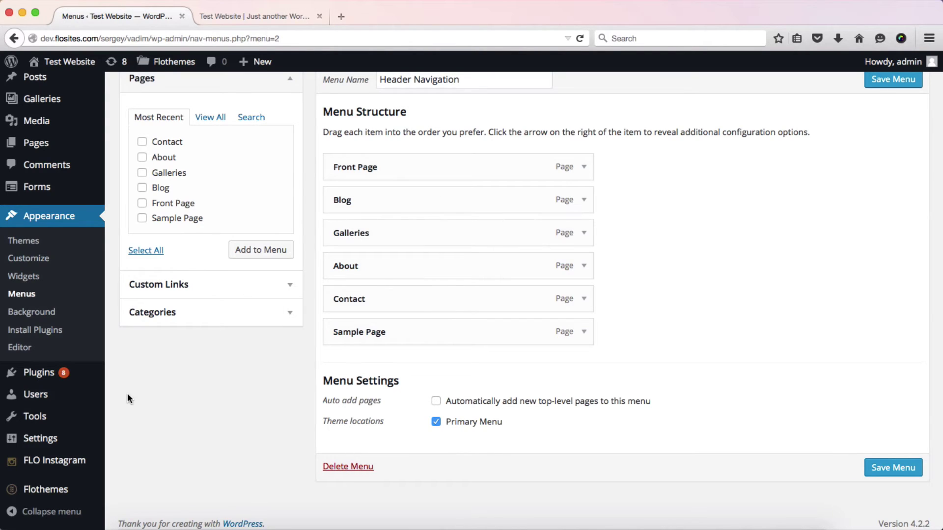
Step: In the Reading settings, make the front page display a static page and choose Front Page for it
{"action": "scroll", "coordinate": [172, 383], "scroll_direction": "down", "scroll_amount": 2}
{"action": "scroll", "coordinate": [173, 384], "scroll_direction": "down", "scroll_amount": 1}
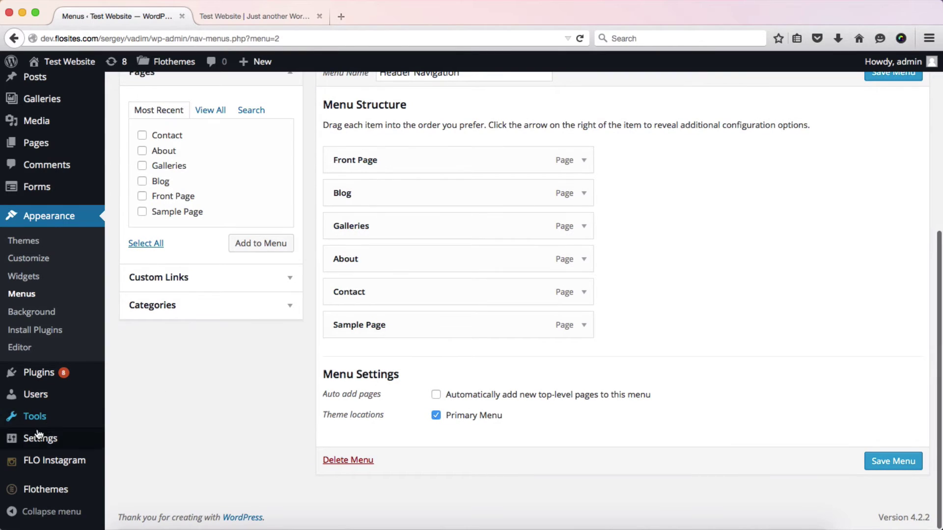
{"action": "mouse_move", "coordinate": [42, 438]}
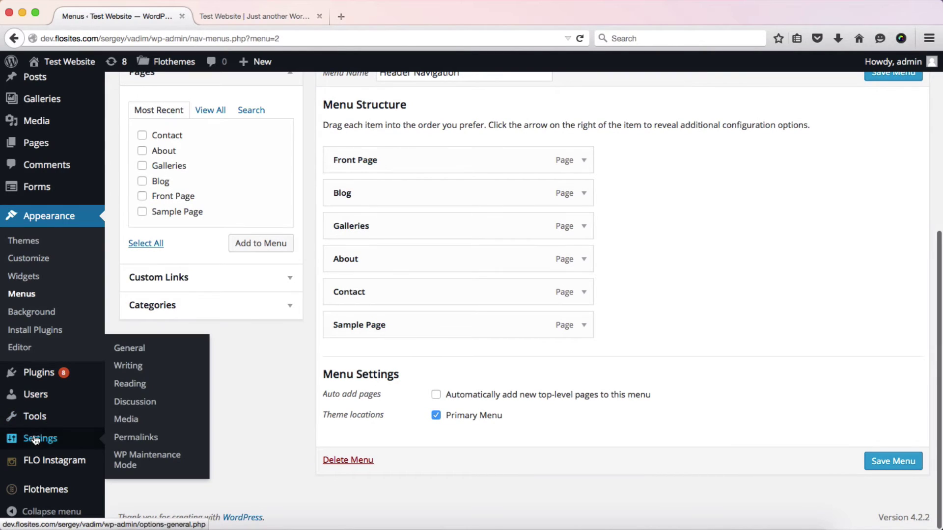
{"action": "left_click", "coordinate": [130, 387]}
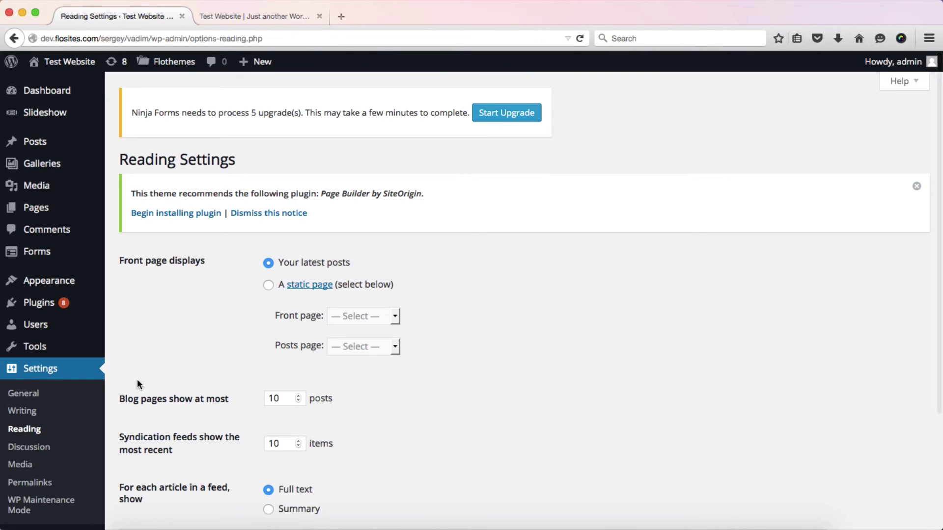
{"action": "left_click", "coordinate": [269, 287]}
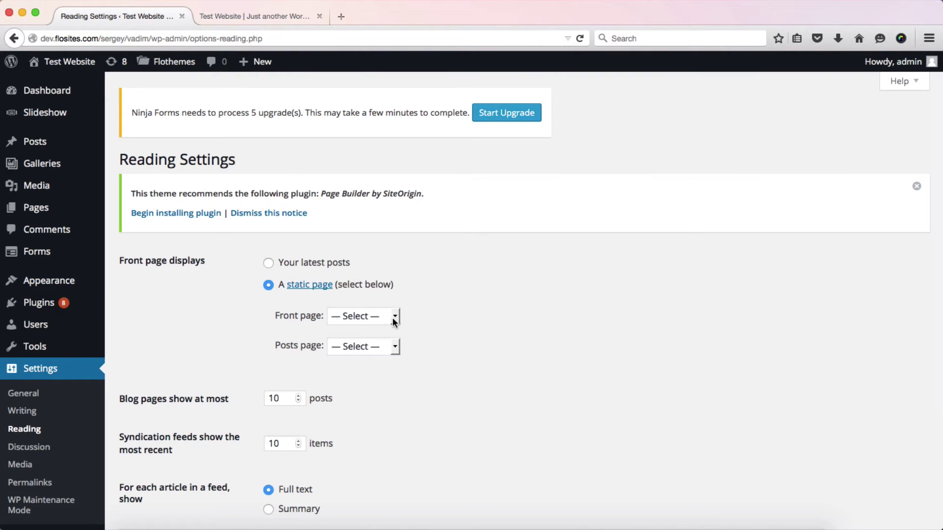
{"action": "left_click", "coordinate": [375, 316]}
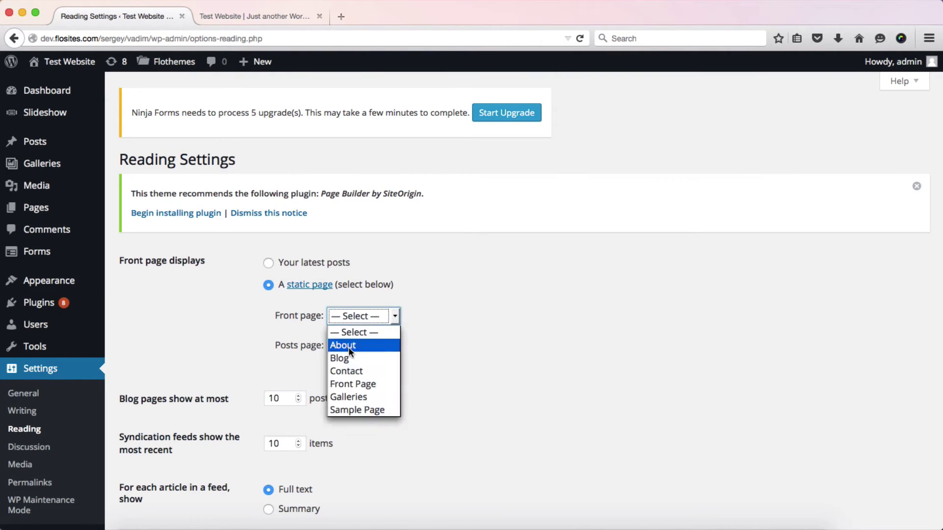
{"action": "left_click", "coordinate": [367, 384]}
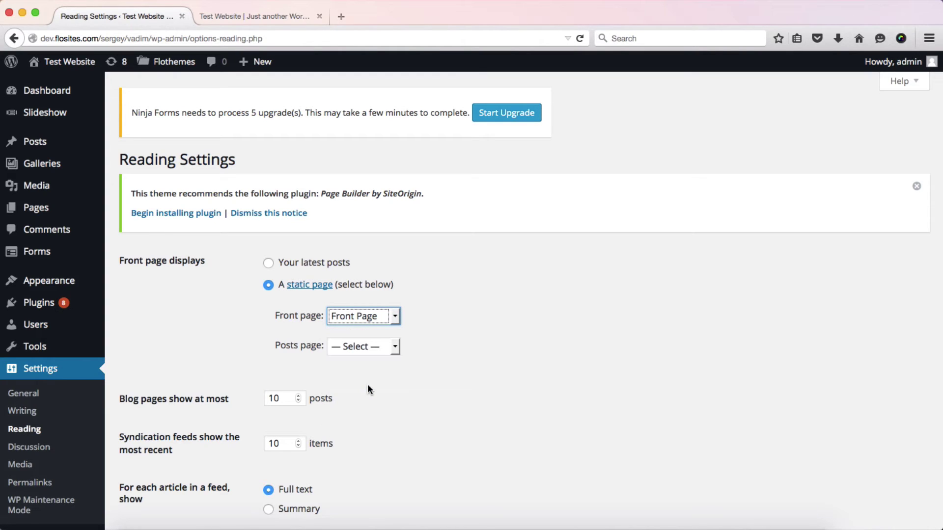
Step: Leave the posts page unselected and save the Reading settings
{"action": "left_click", "coordinate": [350, 348]}
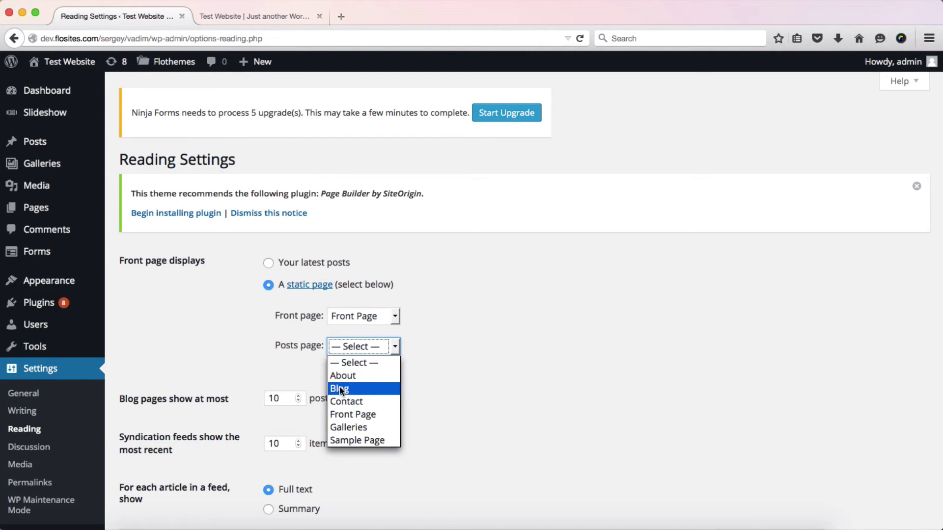
{"action": "left_click", "coordinate": [458, 340]}
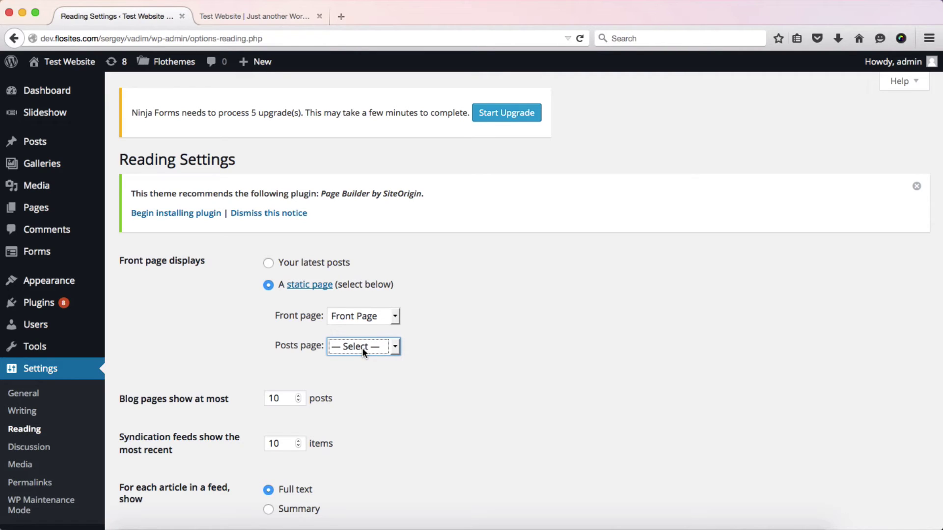
{"action": "left_click", "coordinate": [443, 357]}
{"action": "scroll", "coordinate": [375, 352], "scroll_direction": "down", "scroll_amount": 3}
{"action": "left_click", "coordinate": [132, 463]}
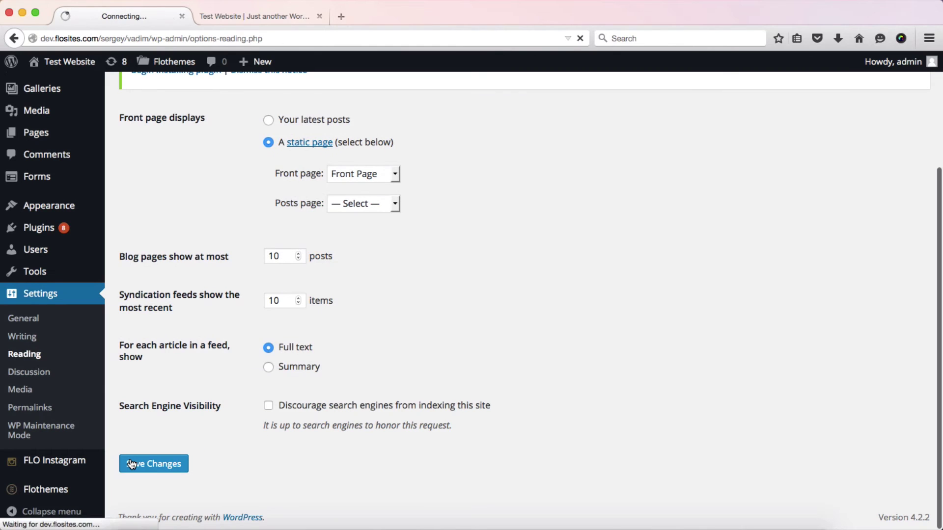
Step: Reload the live site and look over its static front page
{"action": "key", "text": "ctrl+Tab"}
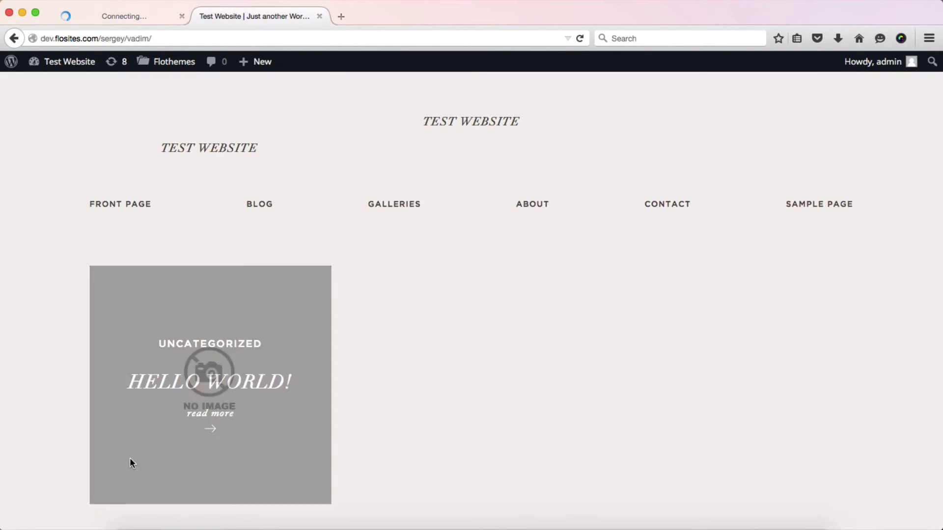
{"action": "key", "text": "ctrl+shift+Tab"}
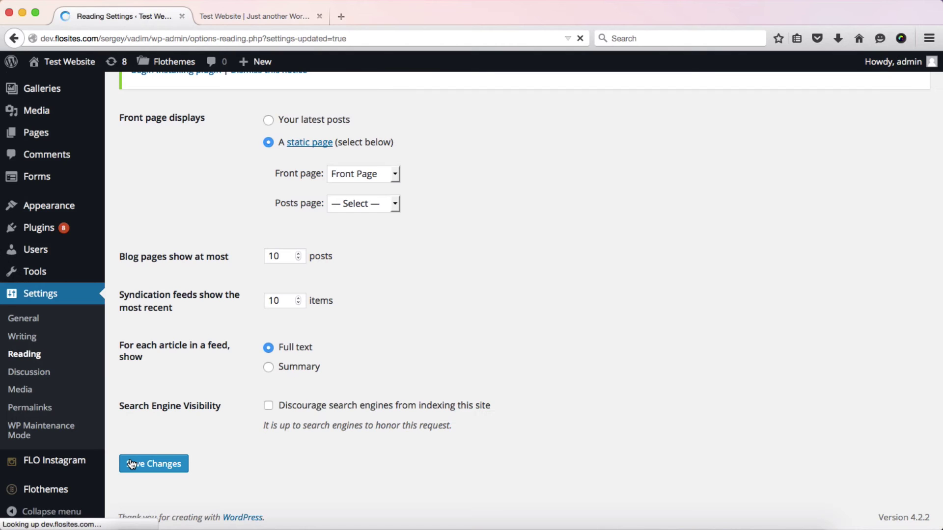
{"action": "key", "text": "ctrl+Tab"}
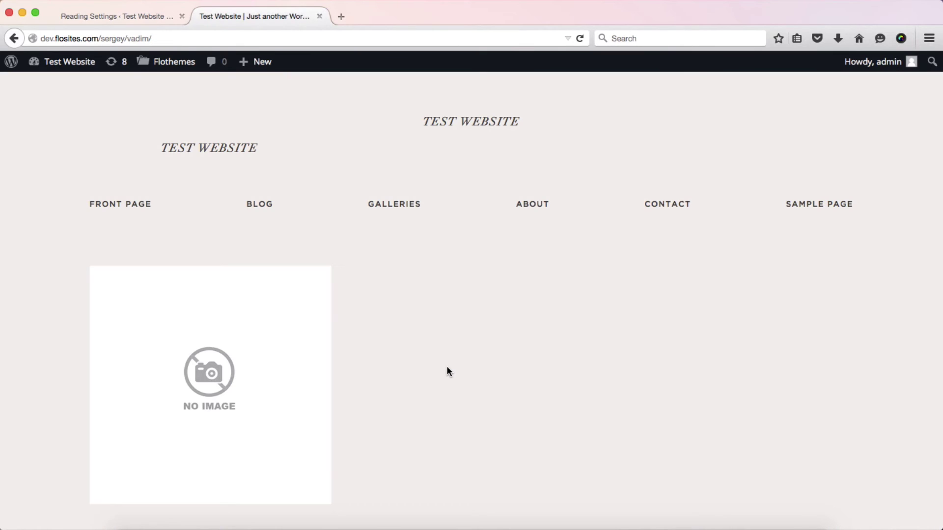
{"action": "key", "text": "super+r"}
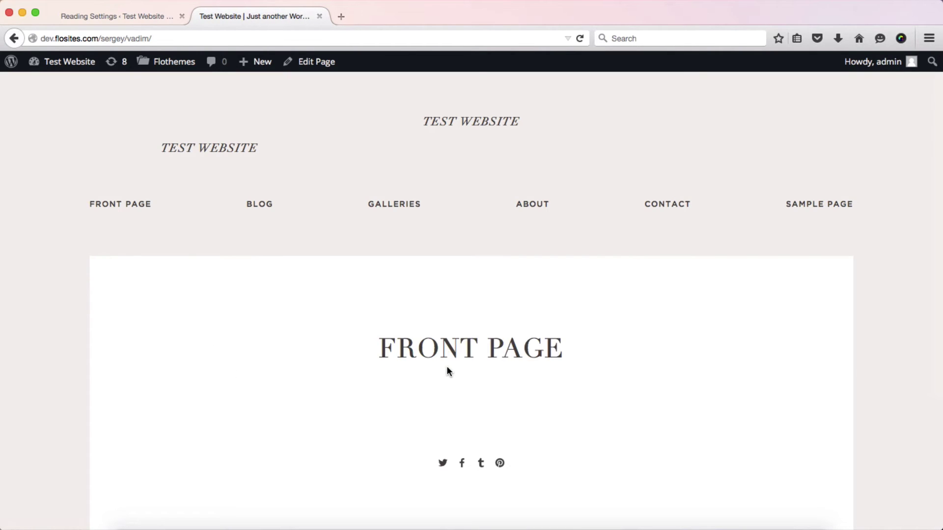
{"action": "scroll", "coordinate": [446, 366], "scroll_direction": "down", "scroll_amount": 4}
{"action": "scroll", "coordinate": [446, 366], "scroll_direction": "up", "scroll_amount": 4}
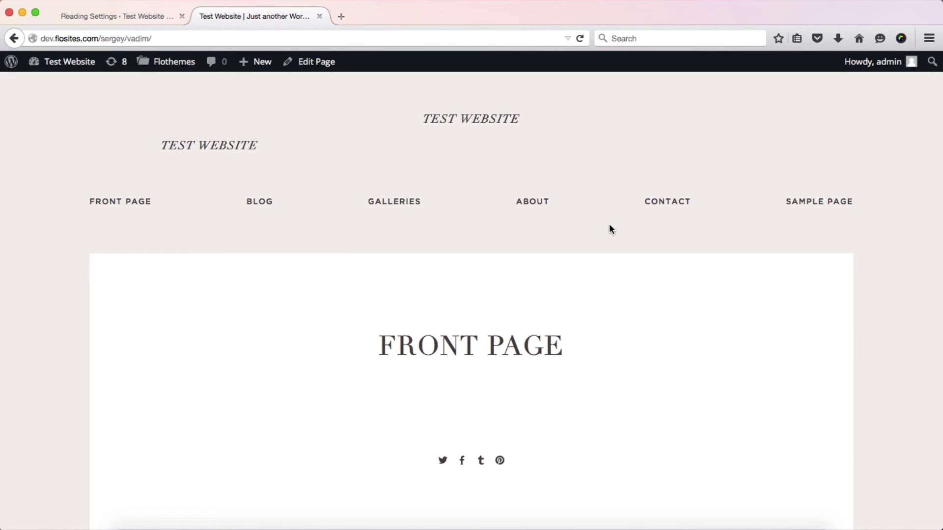
Step: In the Flothemes Header Settings, choose the third logo and navigation layout, which places the logo between the menu items
{"action": "key", "text": "ctrl+shift+Tab"}
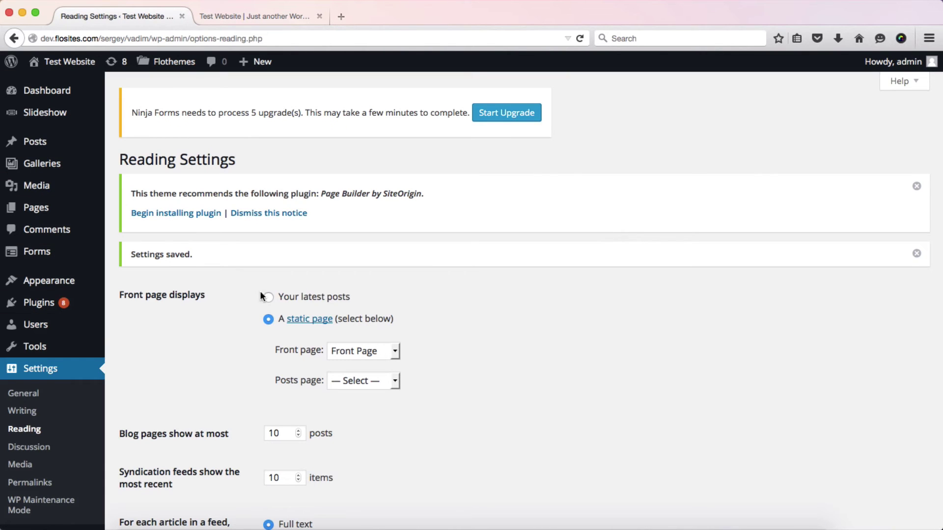
{"action": "scroll", "coordinate": [75, 326], "scroll_direction": "down", "scroll_amount": 4}
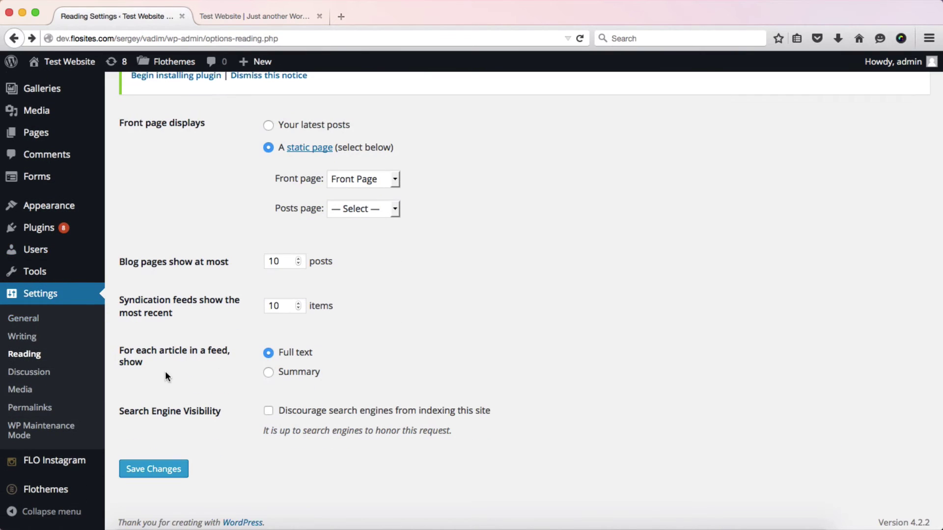
{"action": "mouse_move", "coordinate": [45, 489]}
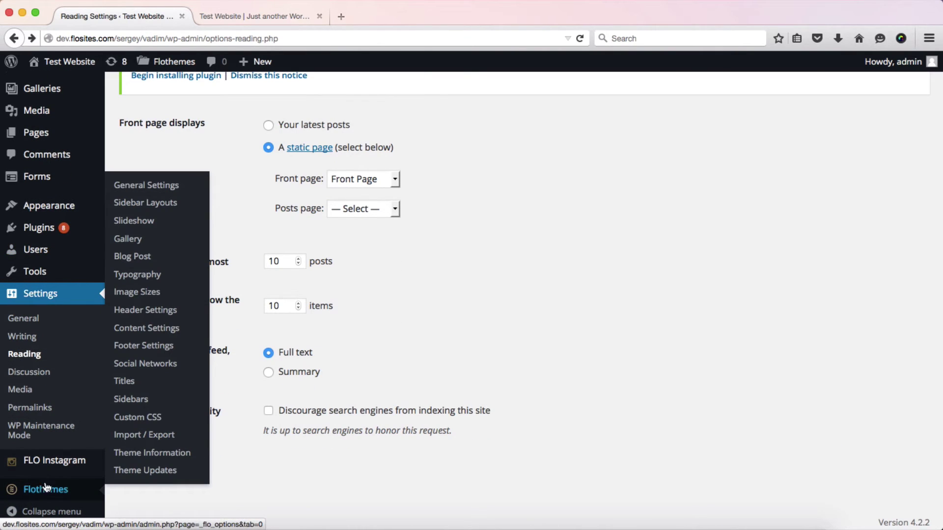
{"action": "left_click", "coordinate": [151, 311]}
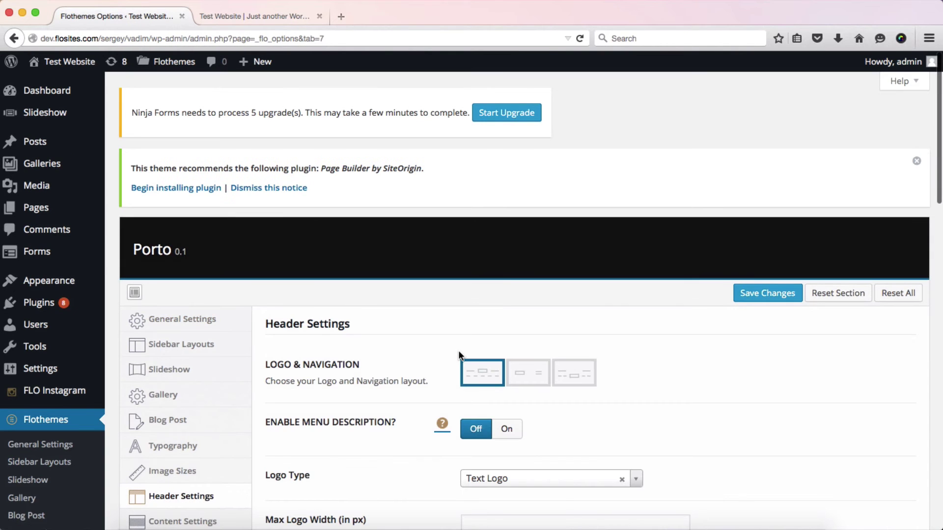
{"action": "scroll", "coordinate": [458, 353], "scroll_direction": "down", "scroll_amount": 3}
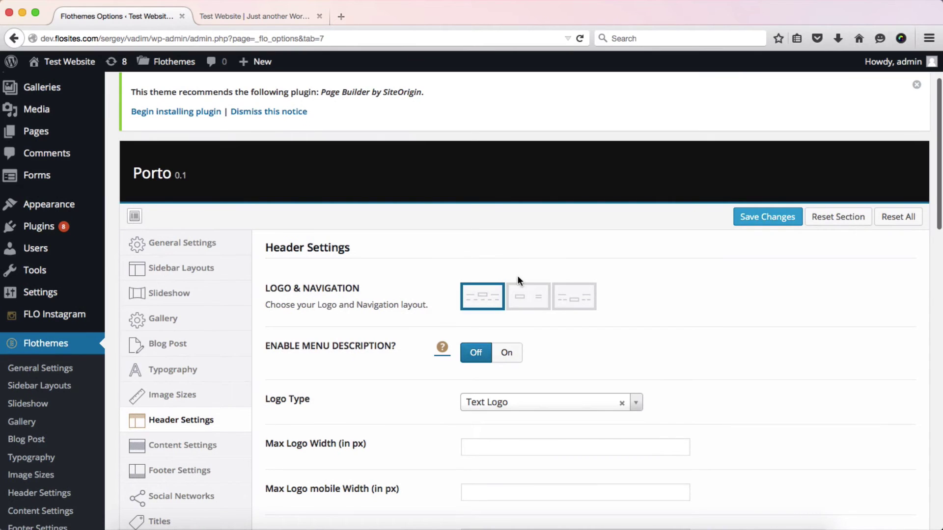
{"action": "left_click", "coordinate": [580, 305]}
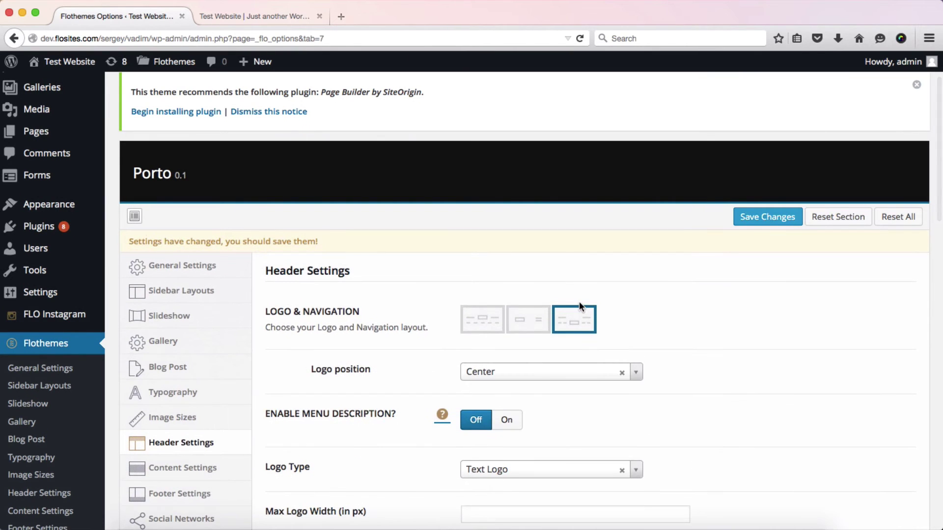
Step: Set the header's logo type to Image Logo
{"action": "scroll", "coordinate": [622, 324], "scroll_direction": "down", "scroll_amount": 3}
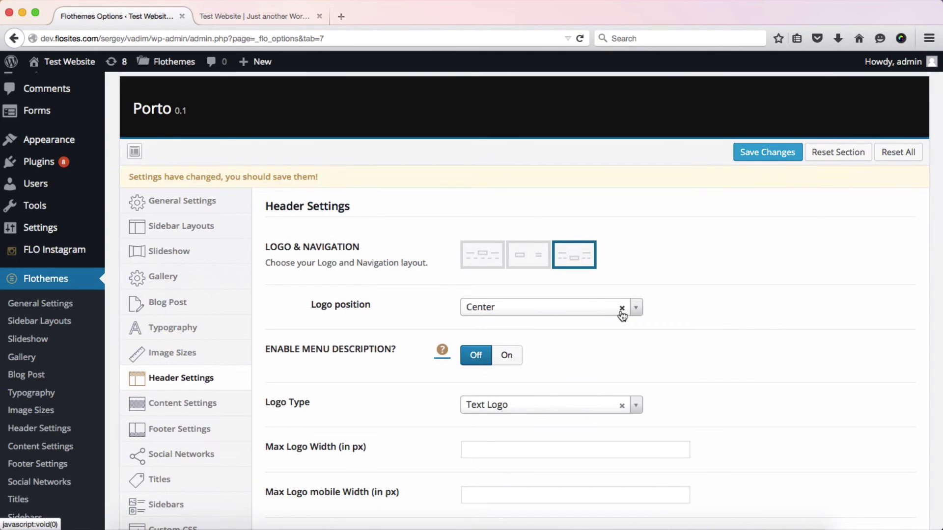
{"action": "scroll", "coordinate": [546, 345], "scroll_direction": "down", "scroll_amount": 3}
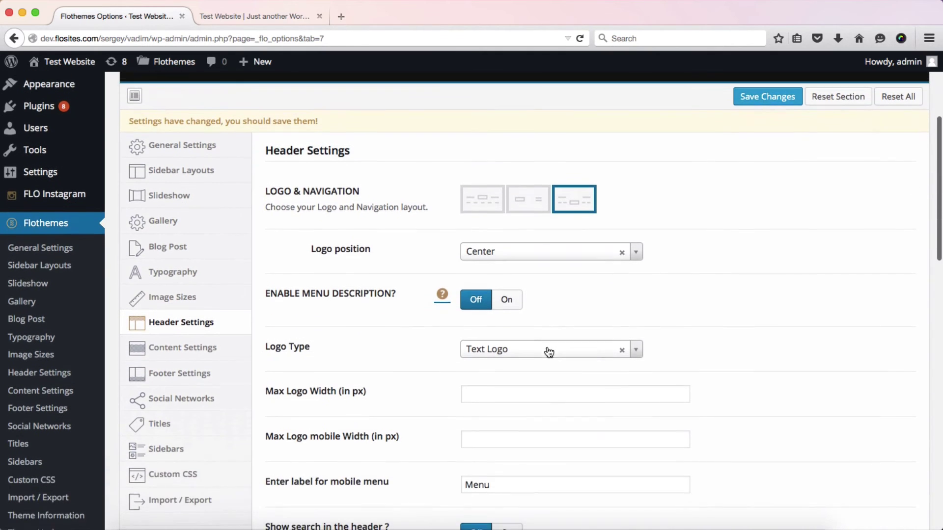
{"action": "left_click", "coordinate": [493, 345]}
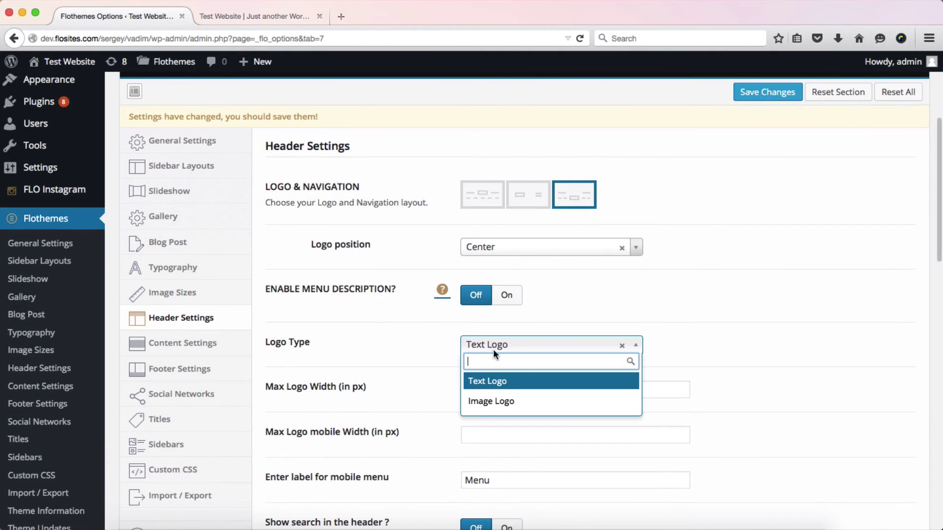
{"action": "left_click", "coordinate": [479, 401]}
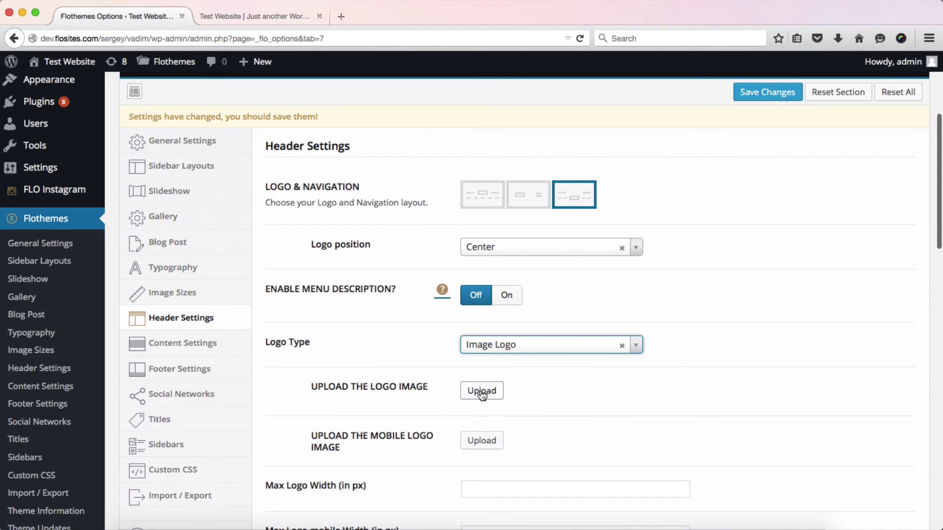
Step: Upload the logo-big PORTO image from Finder to the media library and select it as the header logo image
{"action": "left_click", "coordinate": [481, 391]}
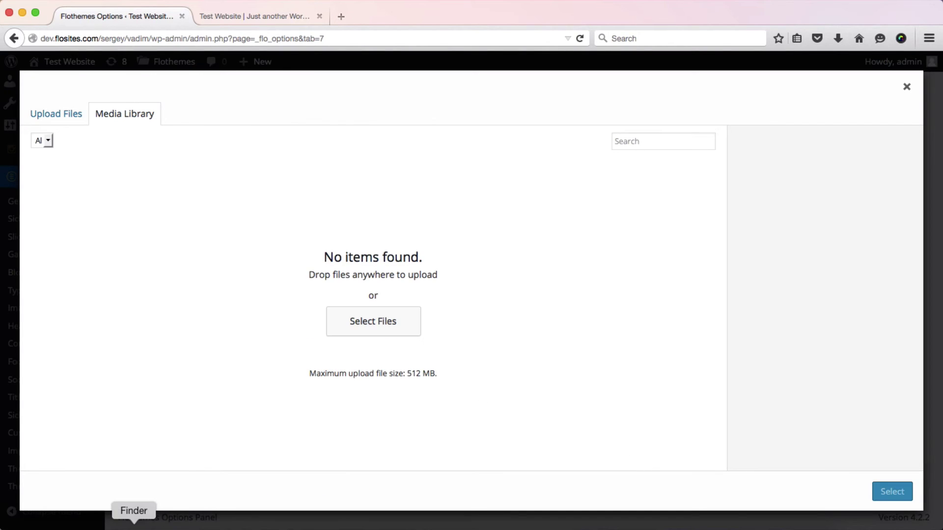
{"action": "left_click", "coordinate": [131, 527]}
{"action": "left_click_drag", "start_coordinate": [393, 200], "coordinate": [173, 260]}
{"action": "left_click", "coordinate": [183, 280]}
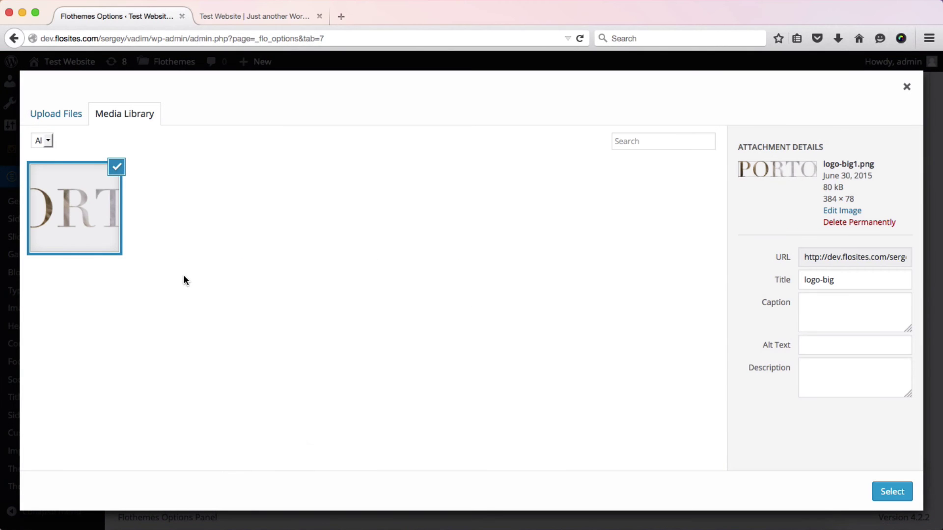
{"action": "left_click", "coordinate": [901, 493]}
Step: Set the maximum logo width to 280 px, leave the mobile width empty, and save the header settings
{"action": "scroll", "coordinate": [562, 399], "scroll_direction": "down", "scroll_amount": 3}
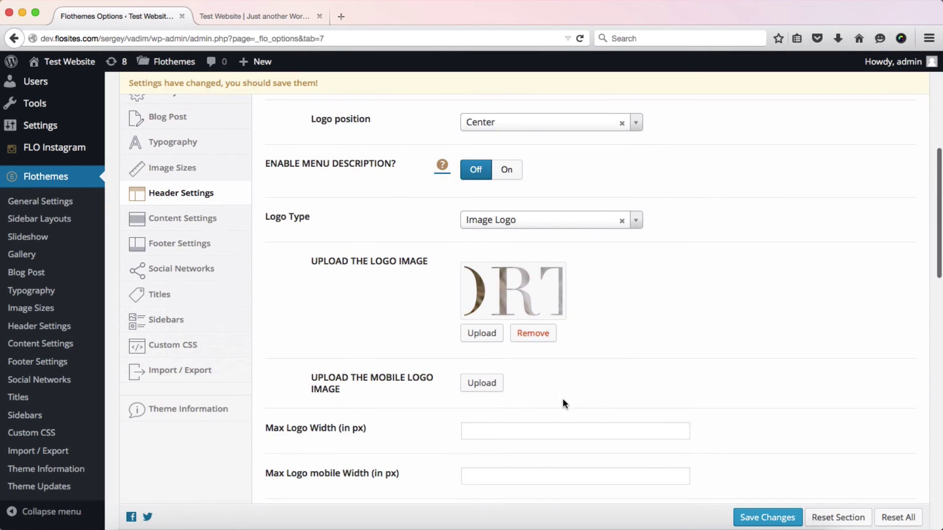
{"action": "left_click", "coordinate": [497, 428]}
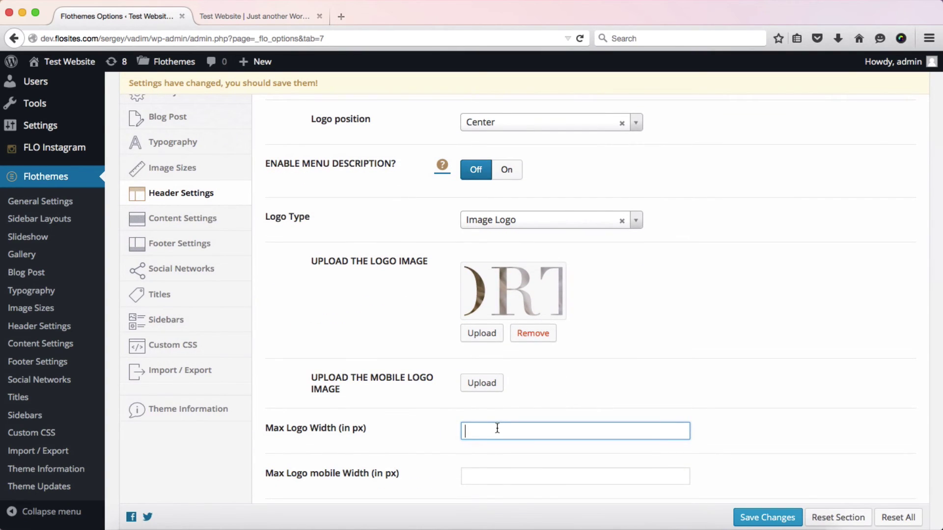
{"action": "type", "text": "280"}
{"action": "left_click", "coordinate": [713, 393]}
{"action": "scroll", "coordinate": [713, 393], "scroll_direction": "down", "scroll_amount": 1}
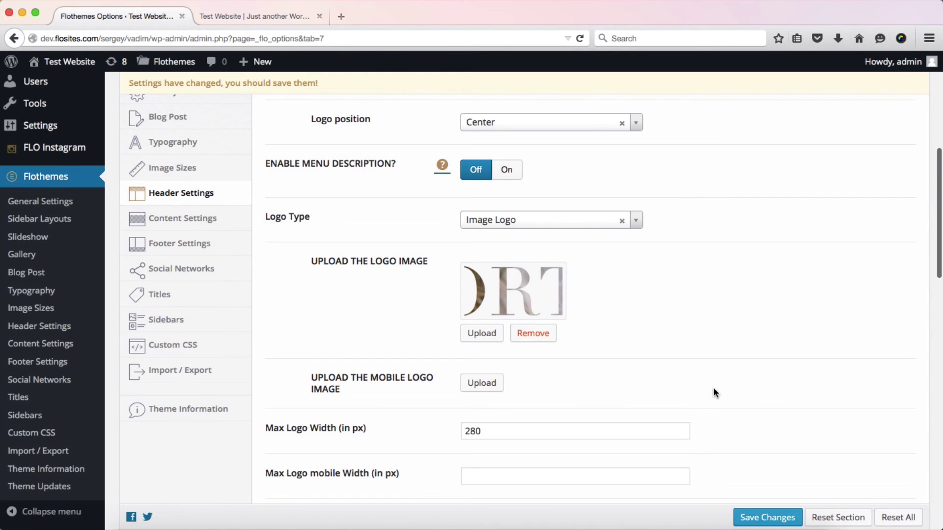
{"action": "scroll", "coordinate": [713, 393], "scroll_direction": "down", "scroll_amount": 2}
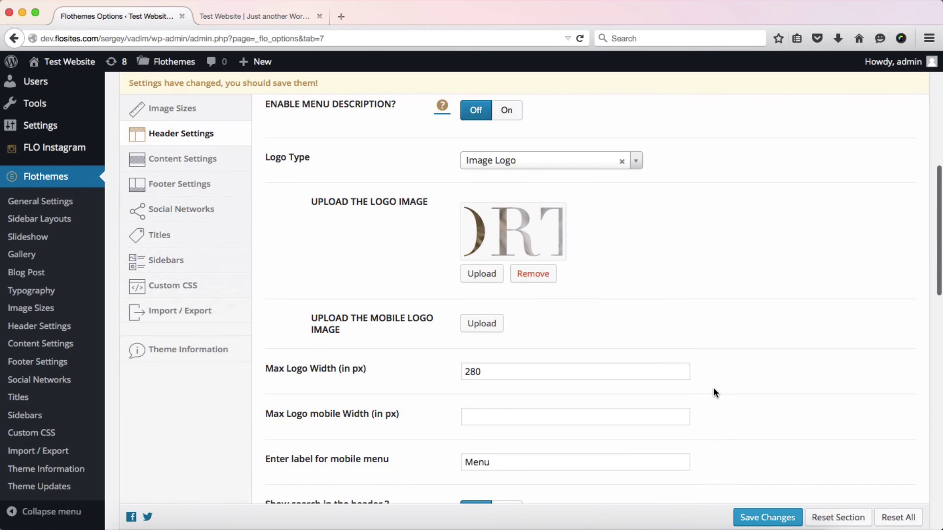
{"action": "left_click", "coordinate": [493, 417]}
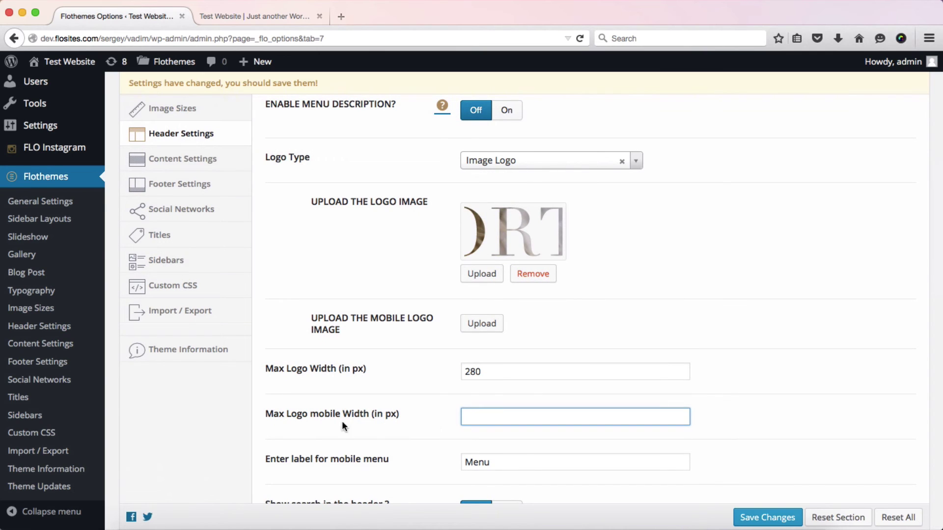
{"action": "left_click", "coordinate": [751, 520]}
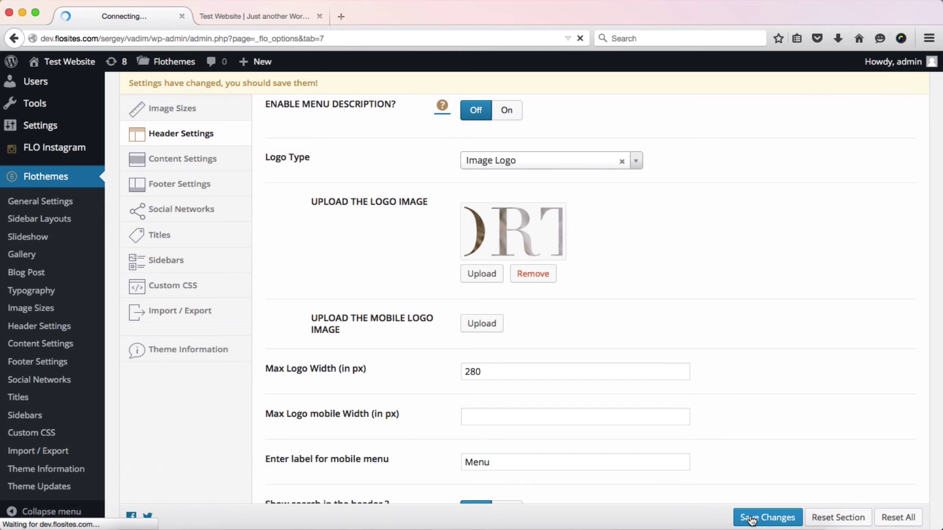
Step: Reload the live site to check the header's logo and navigation layout
{"action": "key", "text": "ctrl+Tab"}
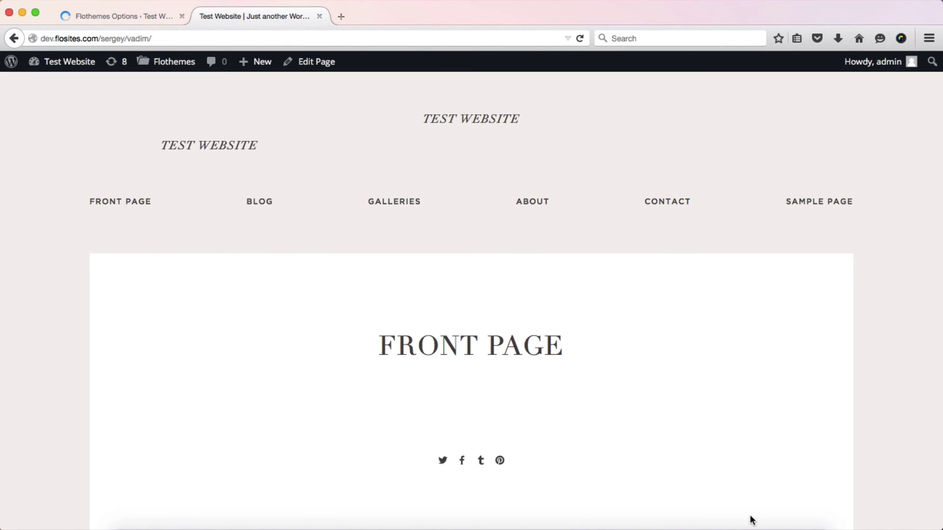
{"action": "key", "text": "super+r"}
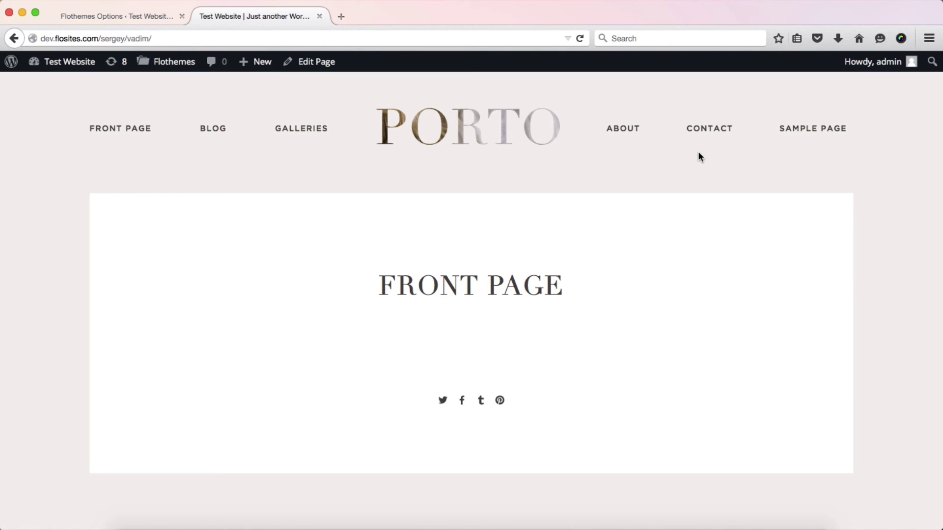
{"action": "scroll", "coordinate": [697, 152], "scroll_direction": "up", "scroll_amount": 1}
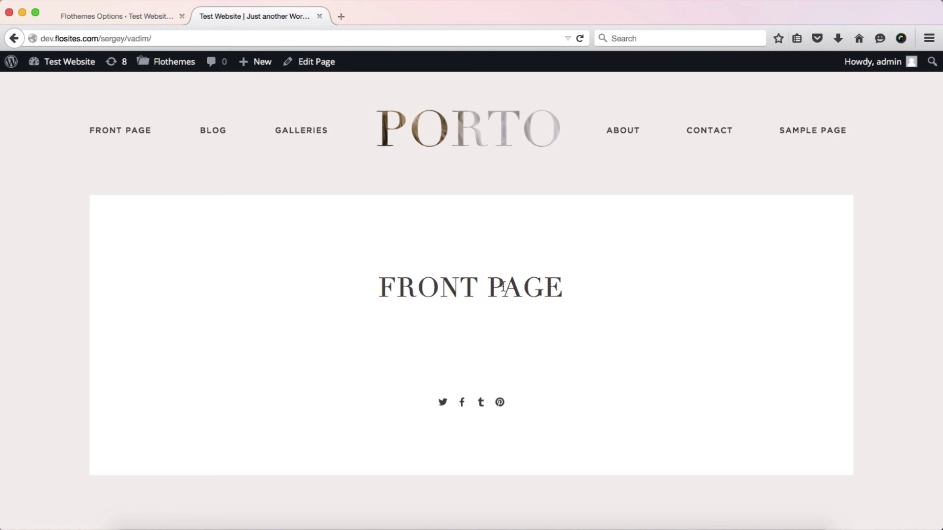
Step: Return to the admin, open the list of all pages in a new tab and open Front Page for editing
{"action": "key", "text": "ctrl+shift+Tab"}
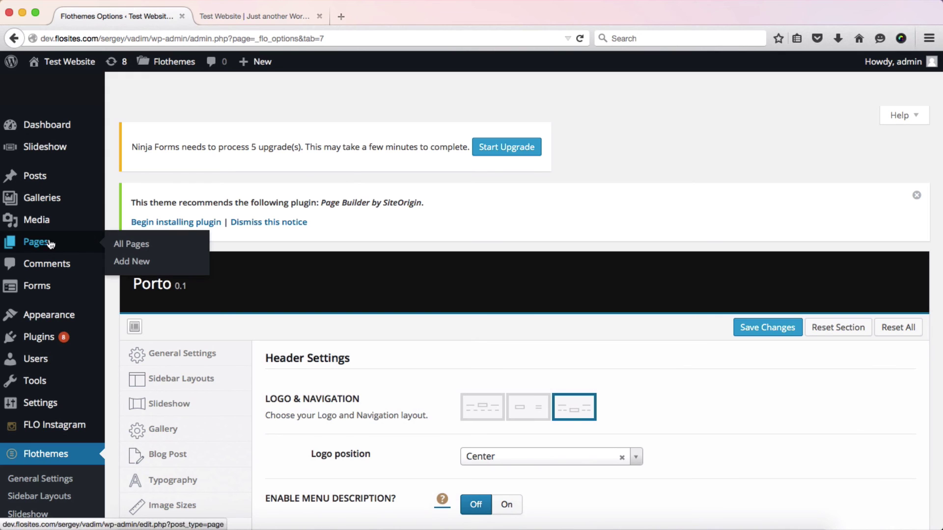
{"action": "left_click", "coordinate": [36, 246], "text": "super"}
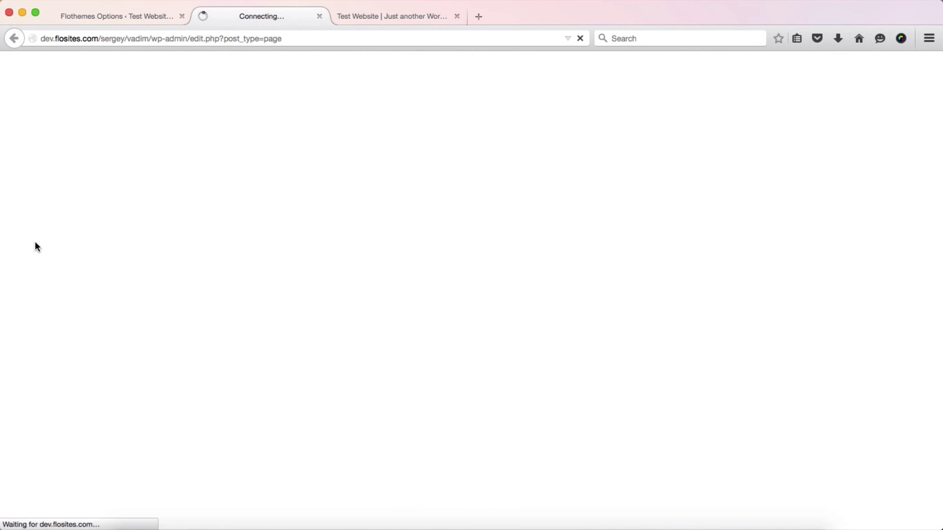
{"action": "scroll", "coordinate": [265, 356], "scroll_direction": "down", "scroll_amount": 3}
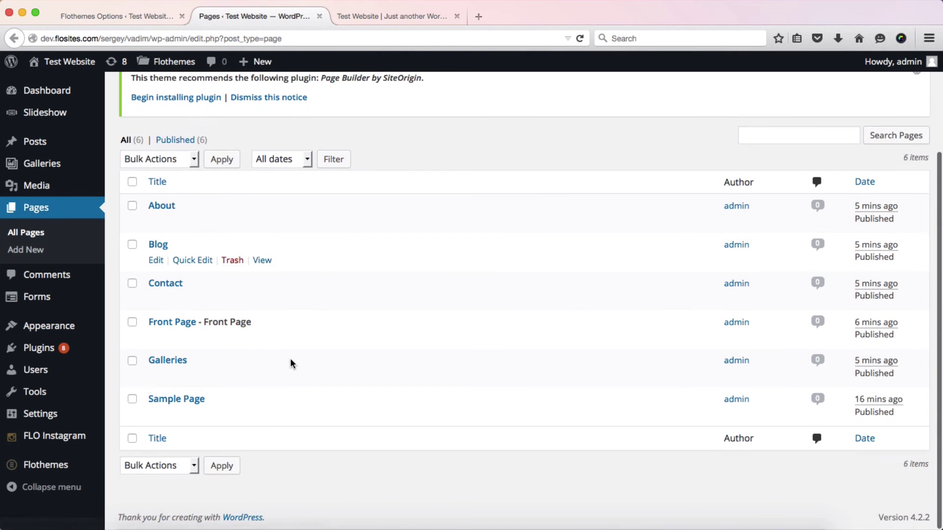
{"action": "left_click", "coordinate": [173, 322]}
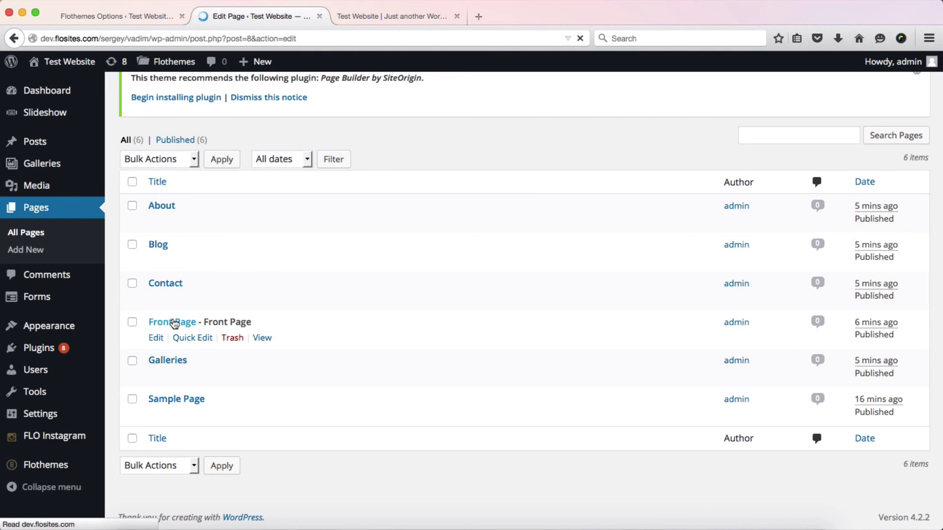
Step: Set Show page title to No in the Front Page's page settings and update the page
{"action": "scroll", "coordinate": [495, 343], "scroll_direction": "down", "scroll_amount": 8}
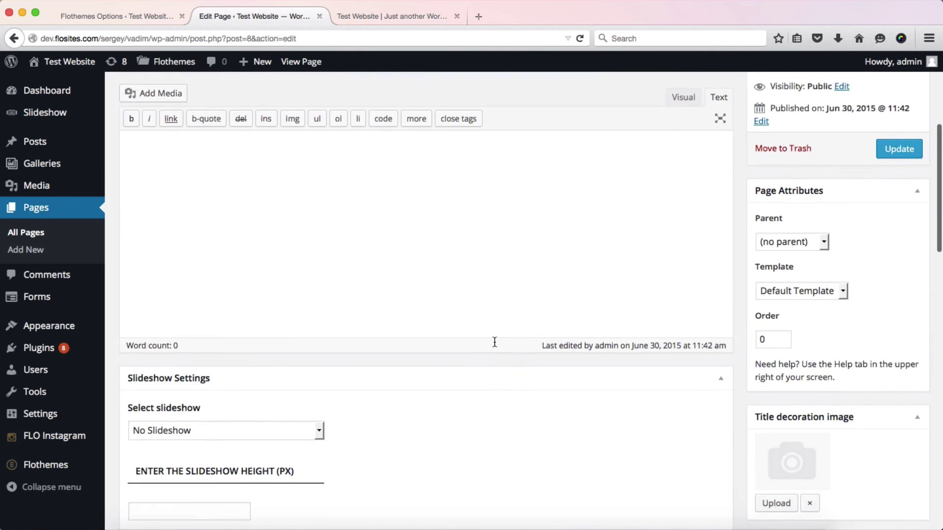
{"action": "scroll", "coordinate": [495, 347], "scroll_direction": "down", "scroll_amount": 2}
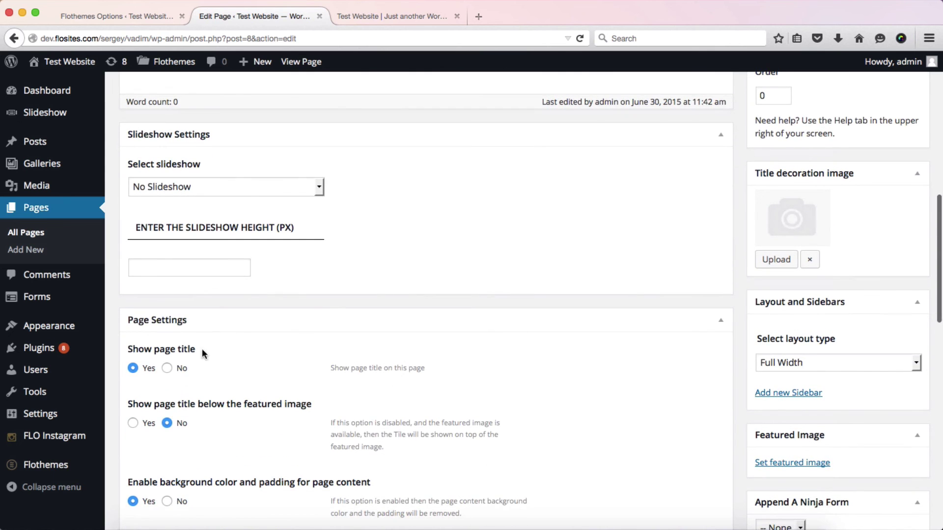
{"action": "scroll", "coordinate": [202, 353], "scroll_direction": "down", "scroll_amount": 1}
{"action": "left_click", "coordinate": [167, 315]}
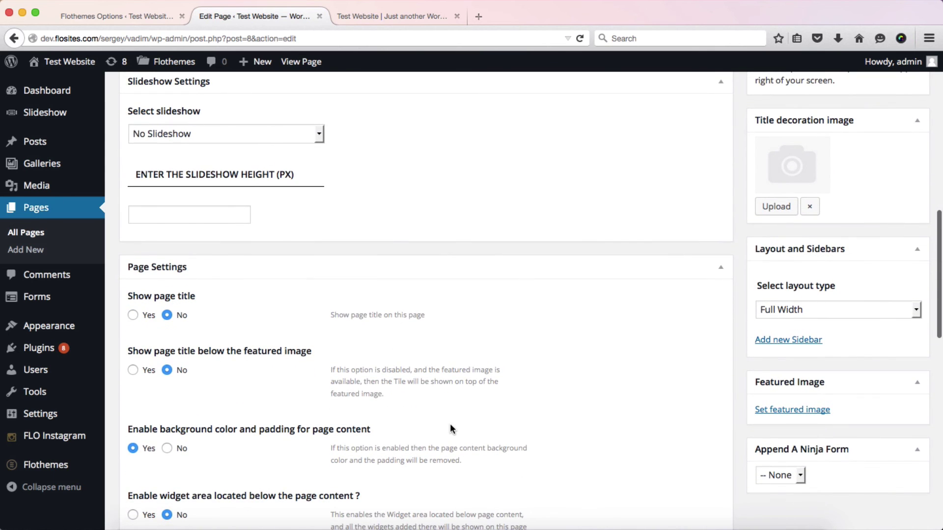
{"action": "scroll", "coordinate": [450, 423], "scroll_direction": "up", "scroll_amount": 7}
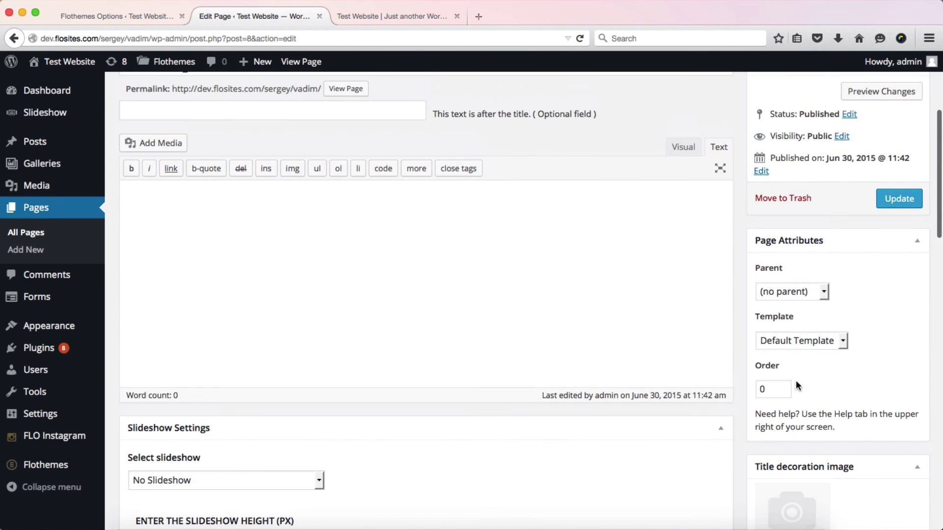
{"action": "left_click", "coordinate": [904, 203]}
Step: Reload the live site to check the front page's title setting
{"action": "key", "text": "ctrl+Tab"}
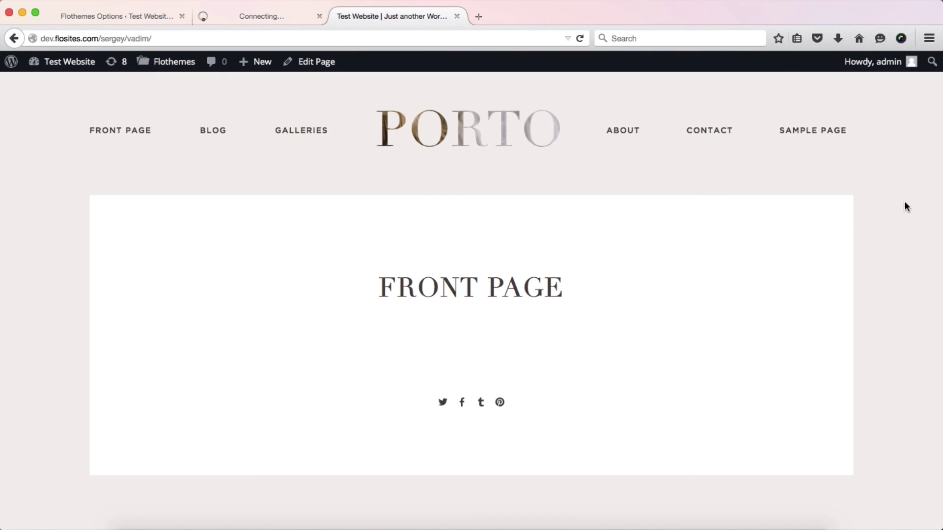
{"action": "key", "text": "super+r"}
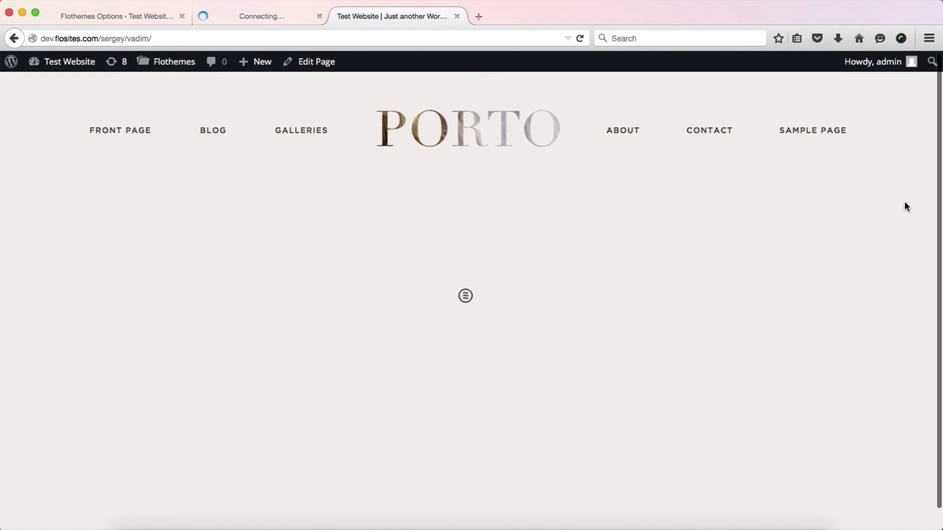